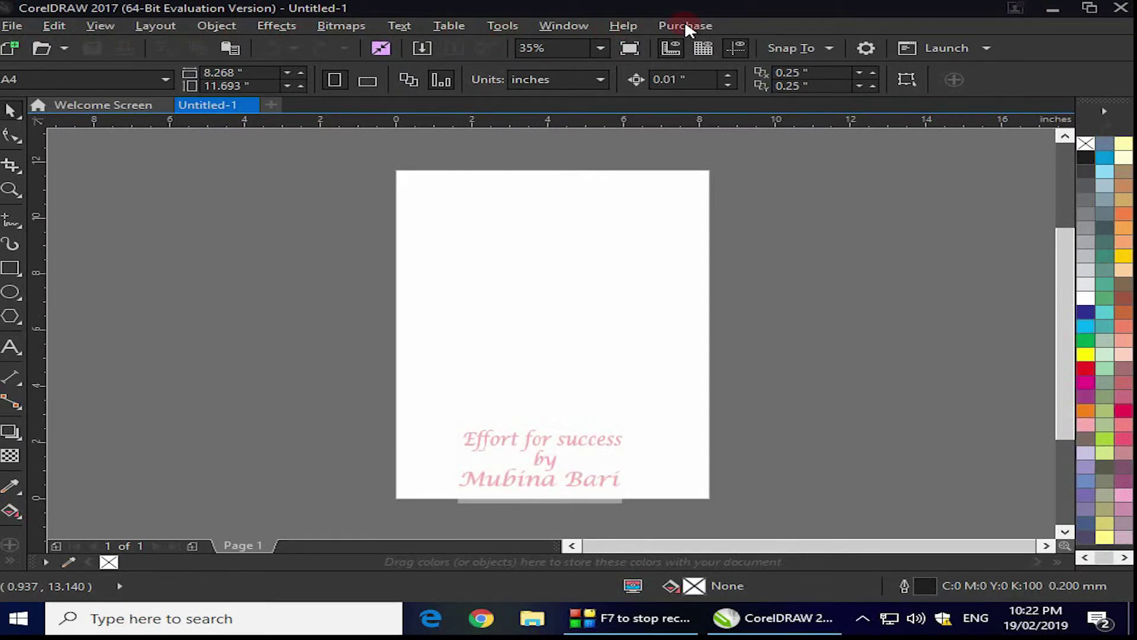
click(20, 23)
mouse_move(34, 26)
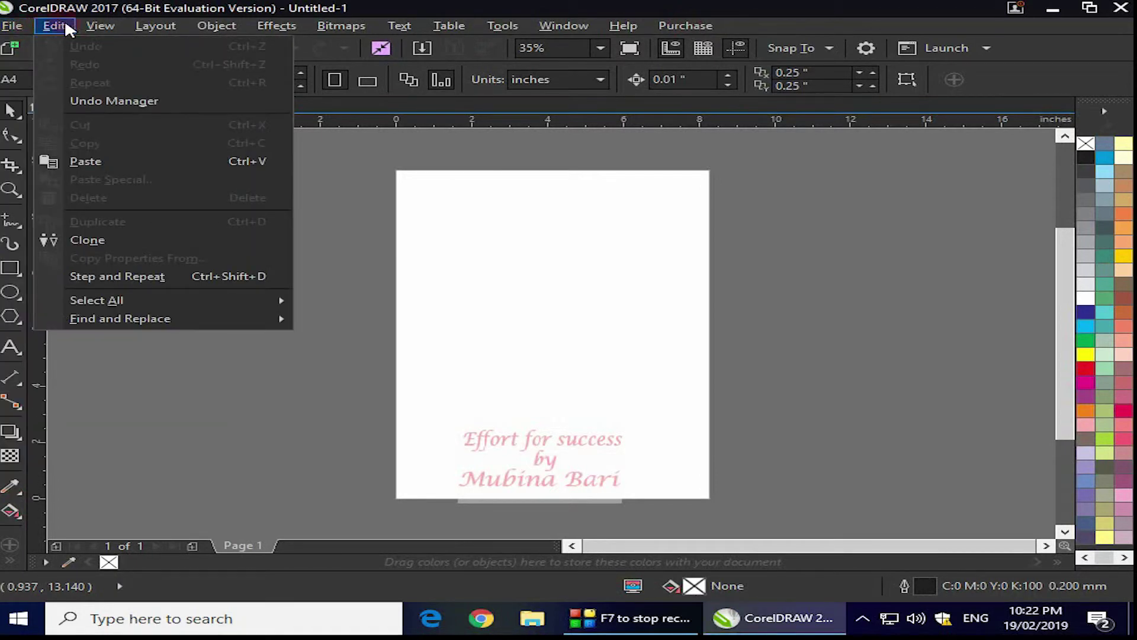
mouse_move(151, 27)
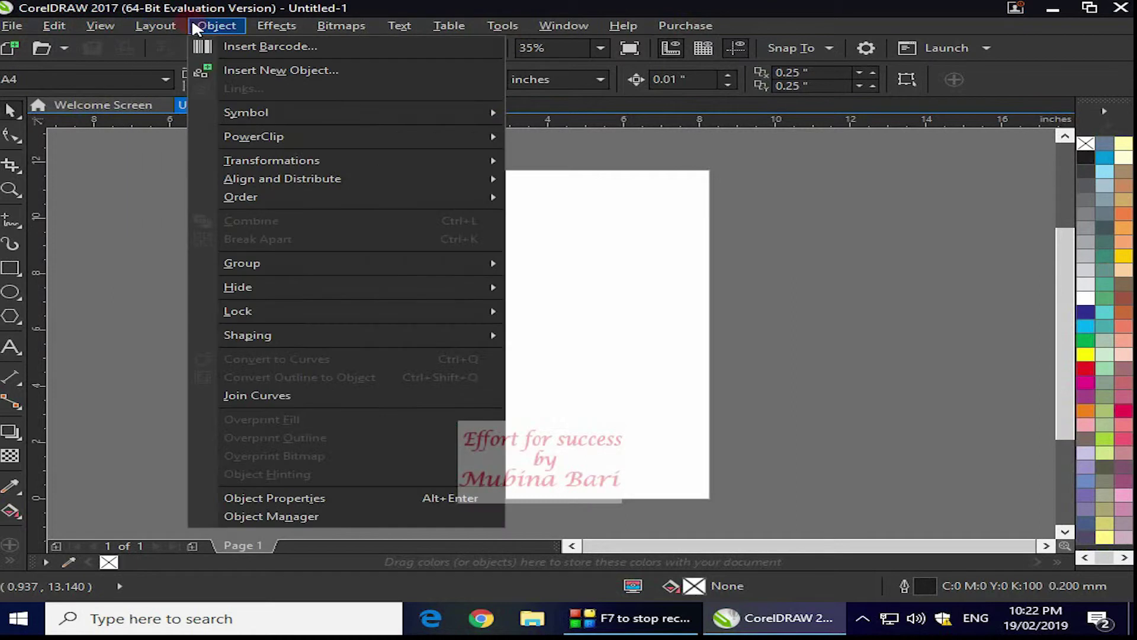
mouse_move(318, 26)
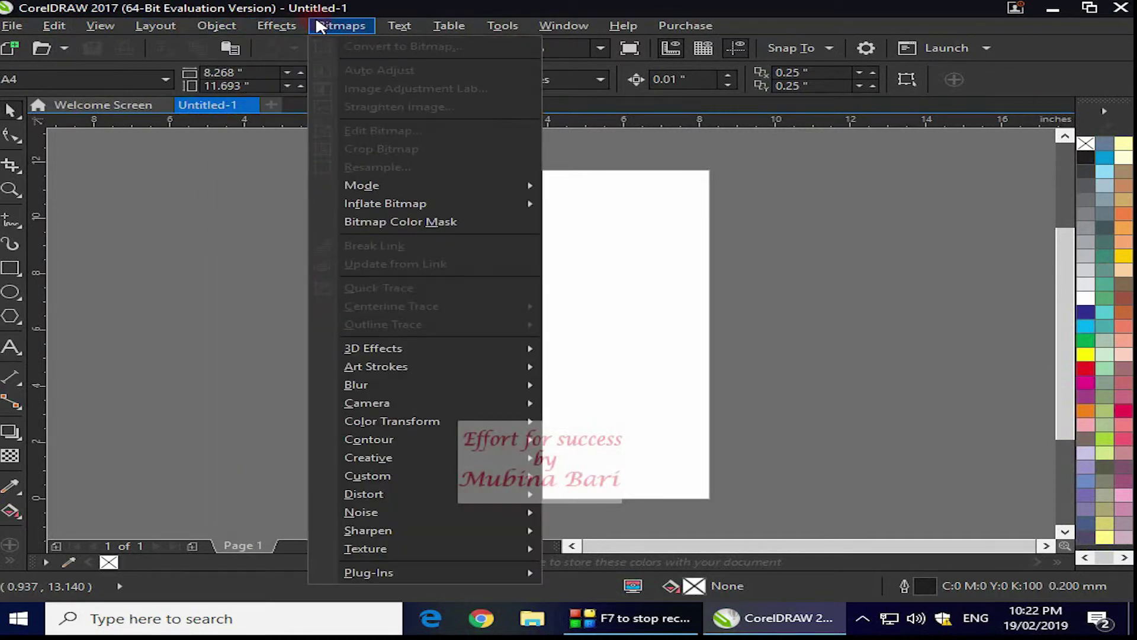
mouse_move(432, 23)
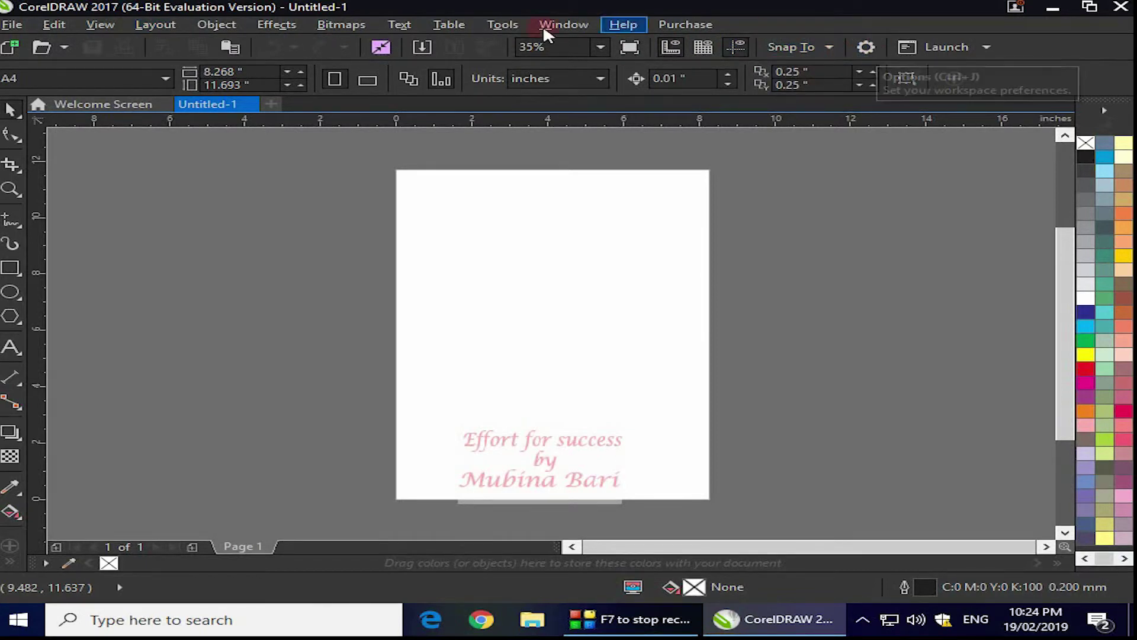
click(499, 28)
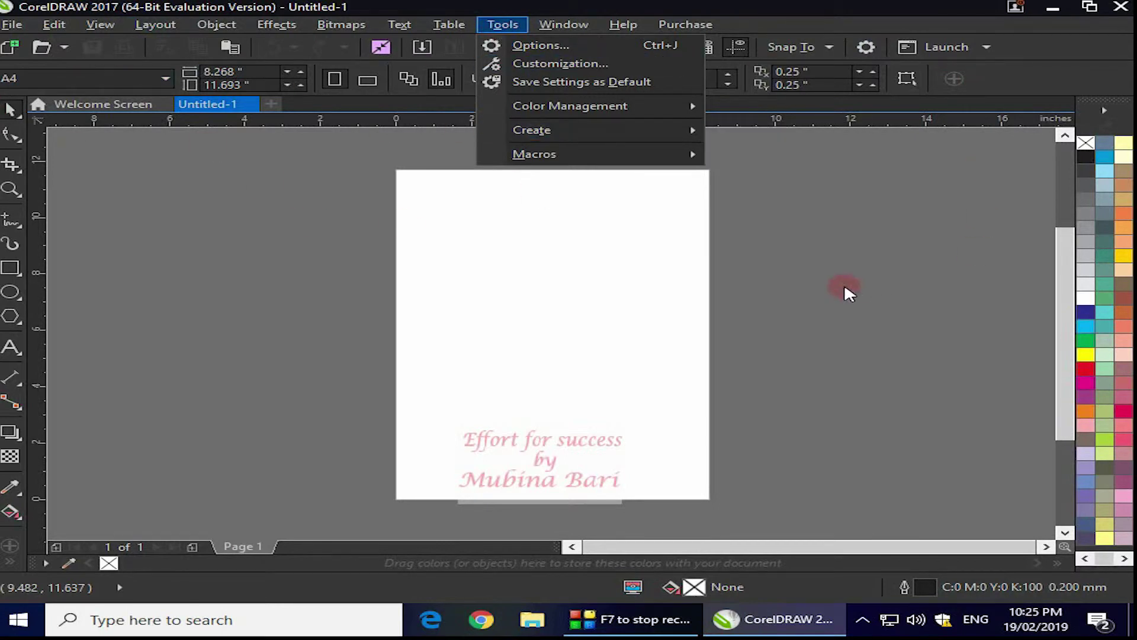
click(246, 261)
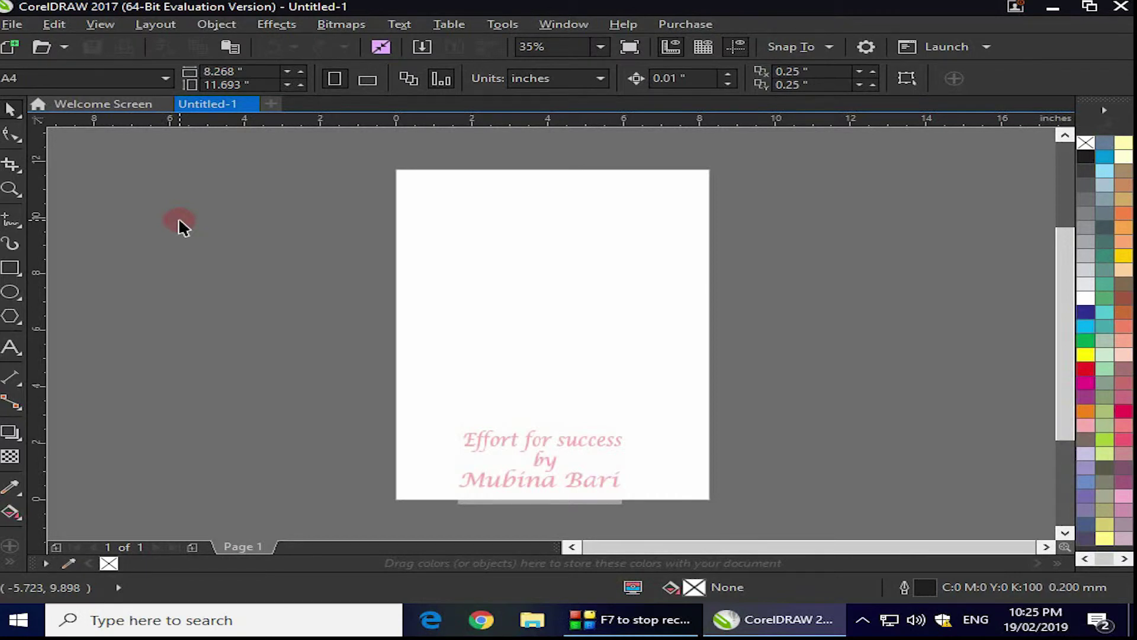
click(690, 73)
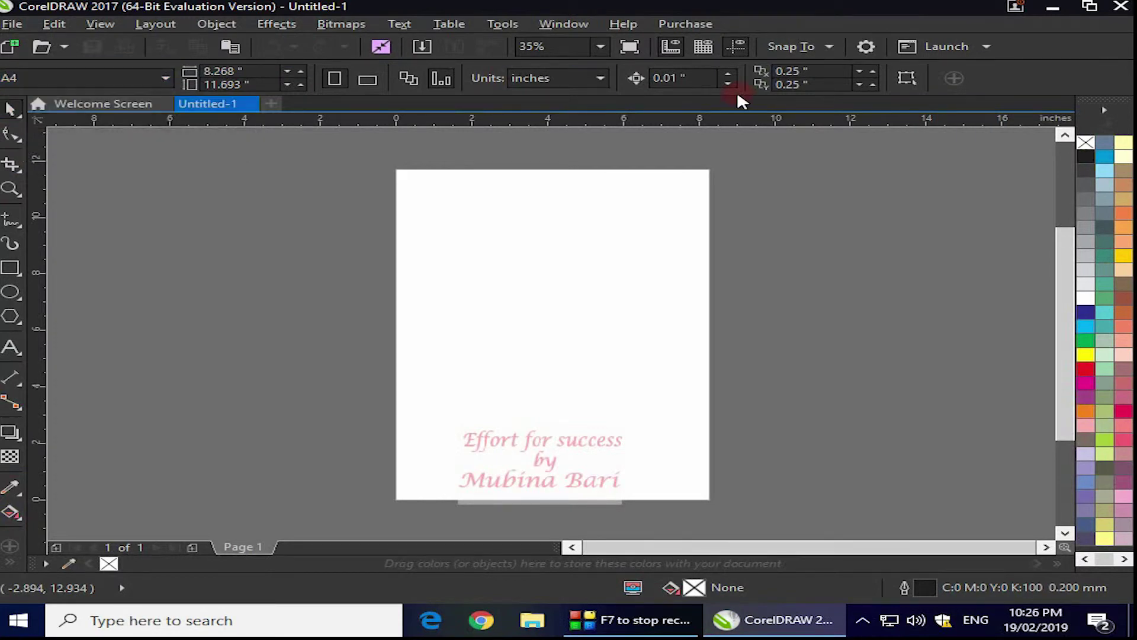
- Examine the property settings of the Rectangle, Drop Shadow and Color Eyedropper tools, and return to the Pick tool
click(19, 269)
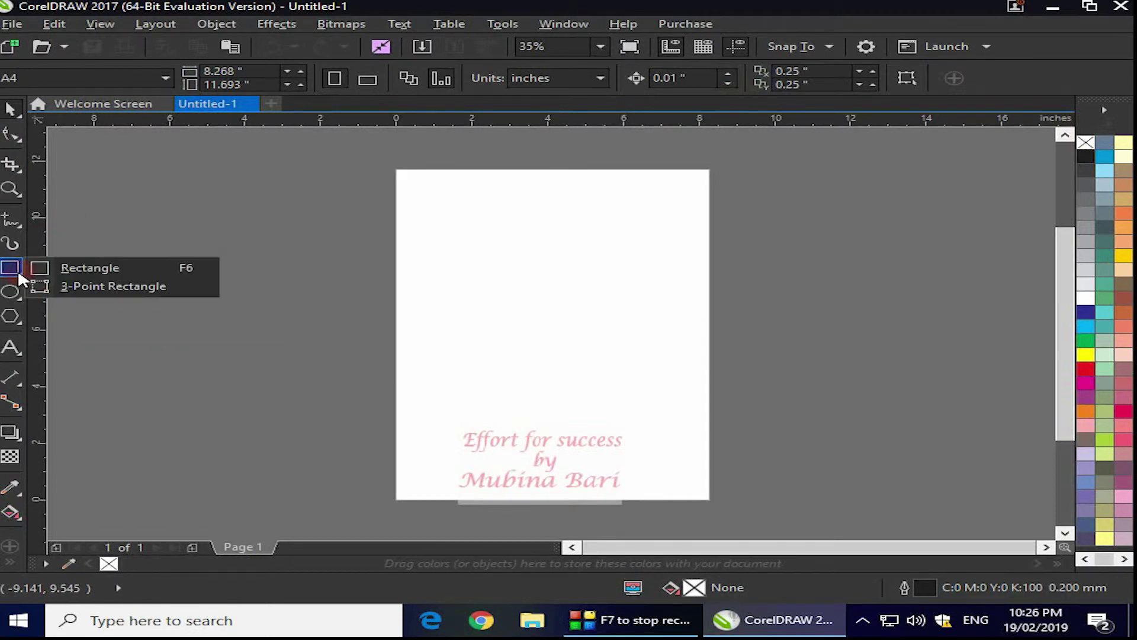
click(74, 270)
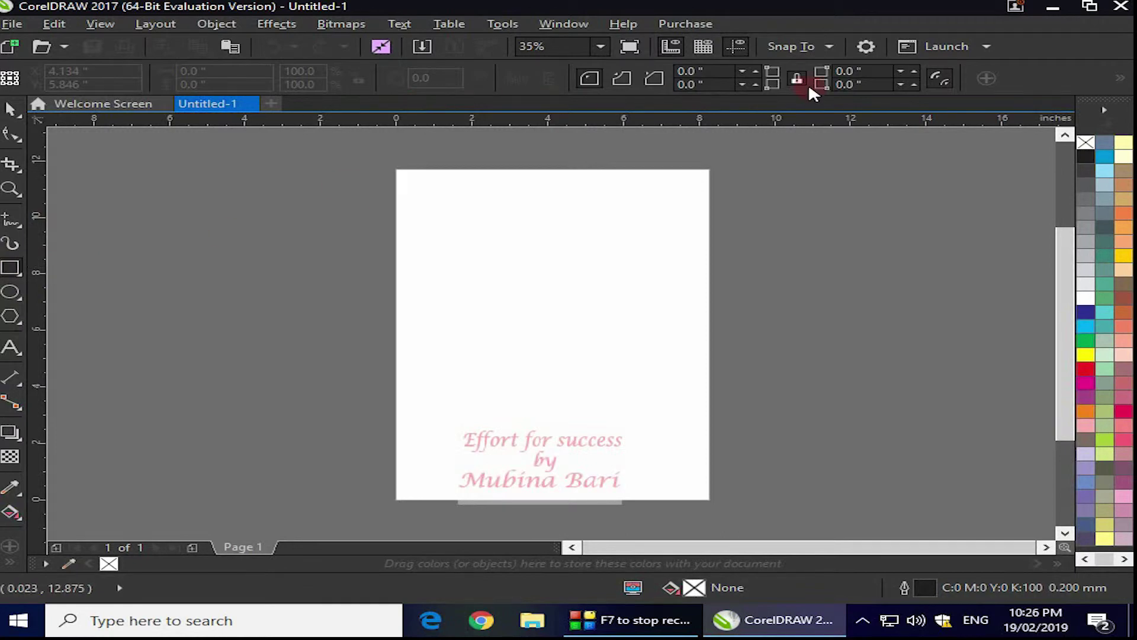
click(13, 436)
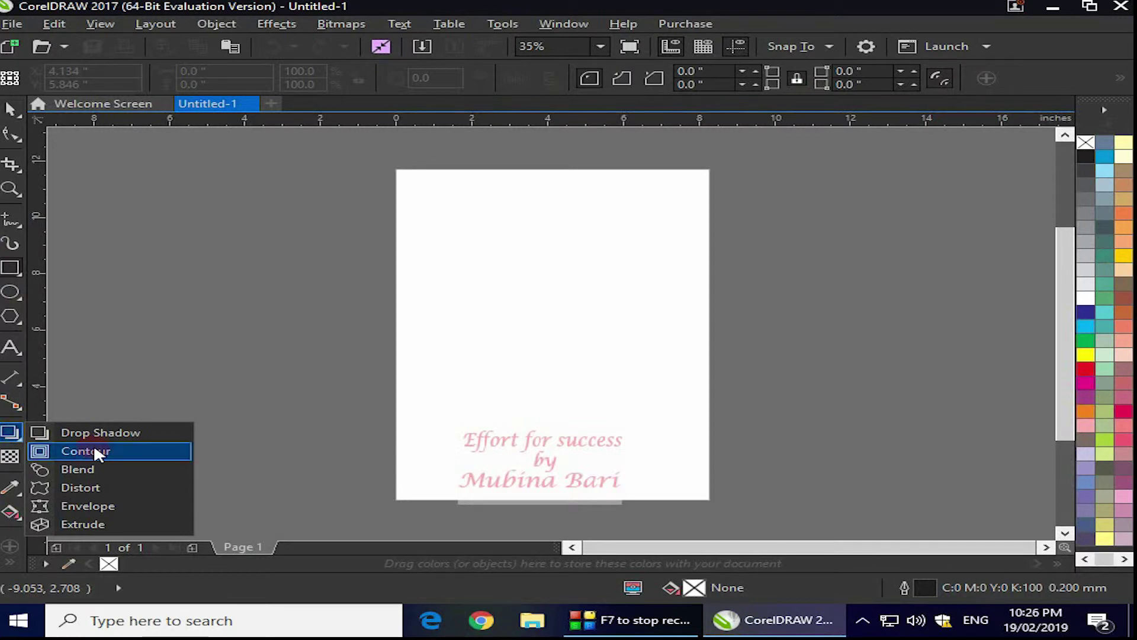
click(103, 432)
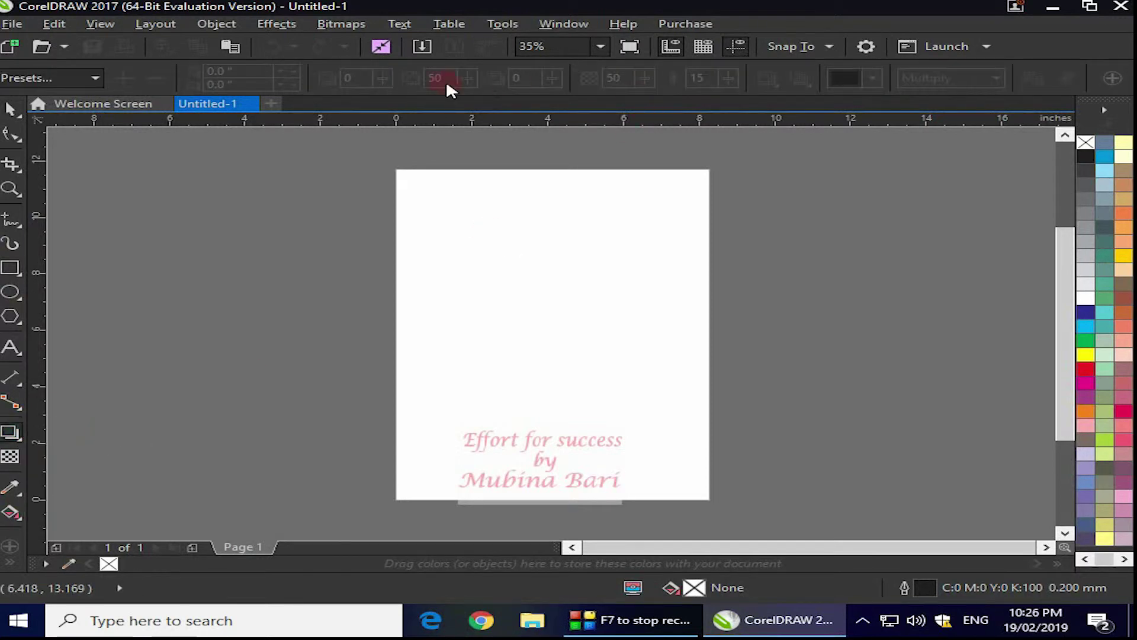
click(21, 491)
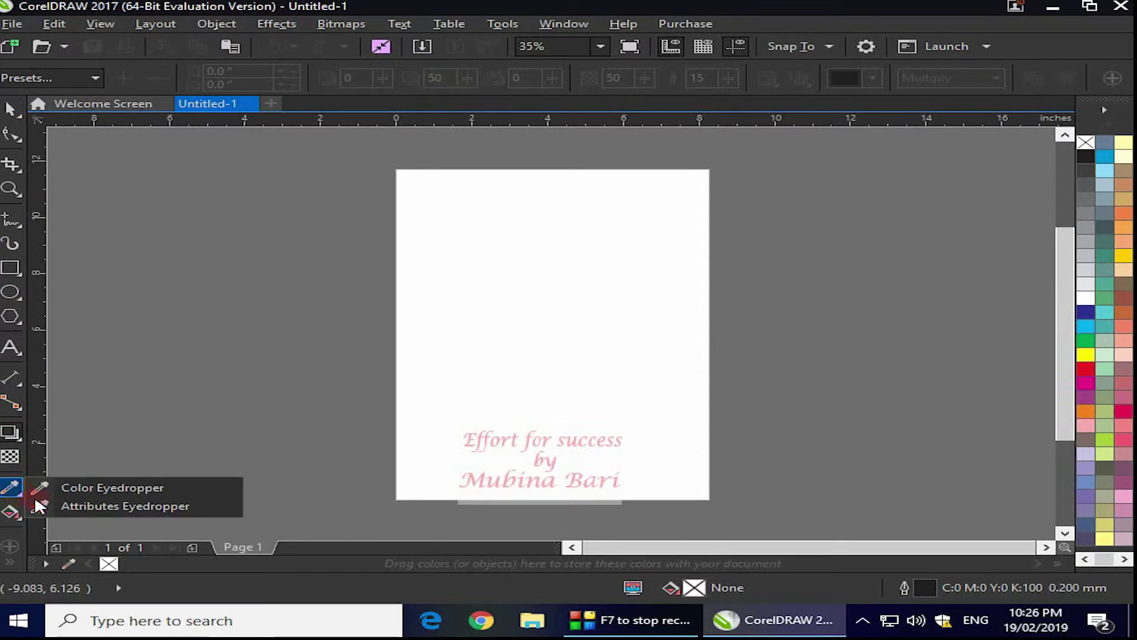
click(94, 489)
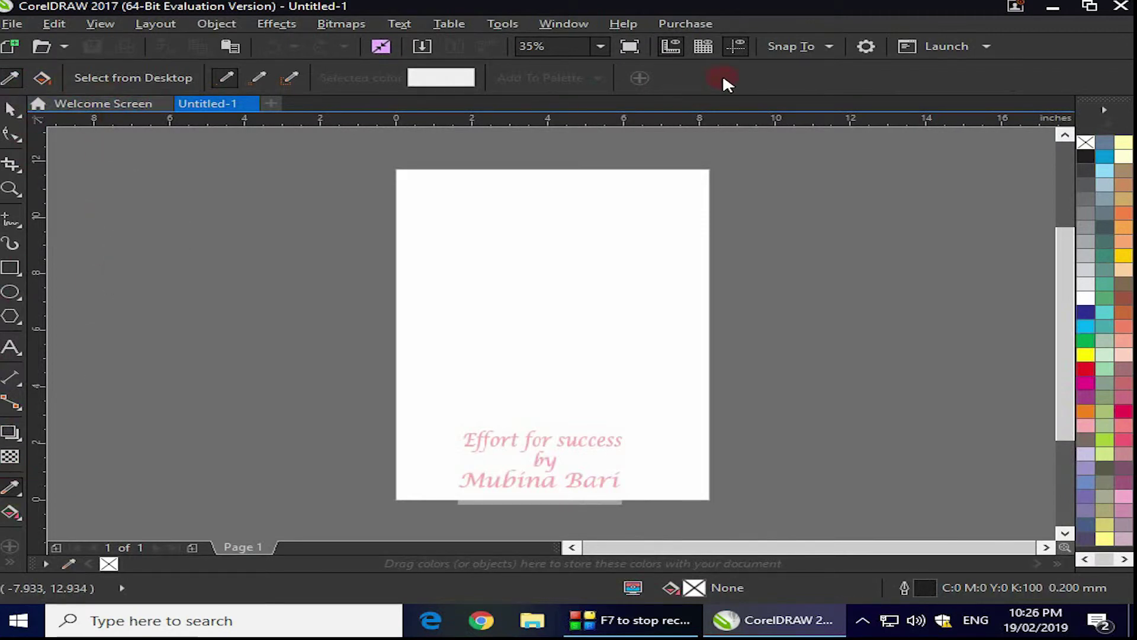
click(10, 109)
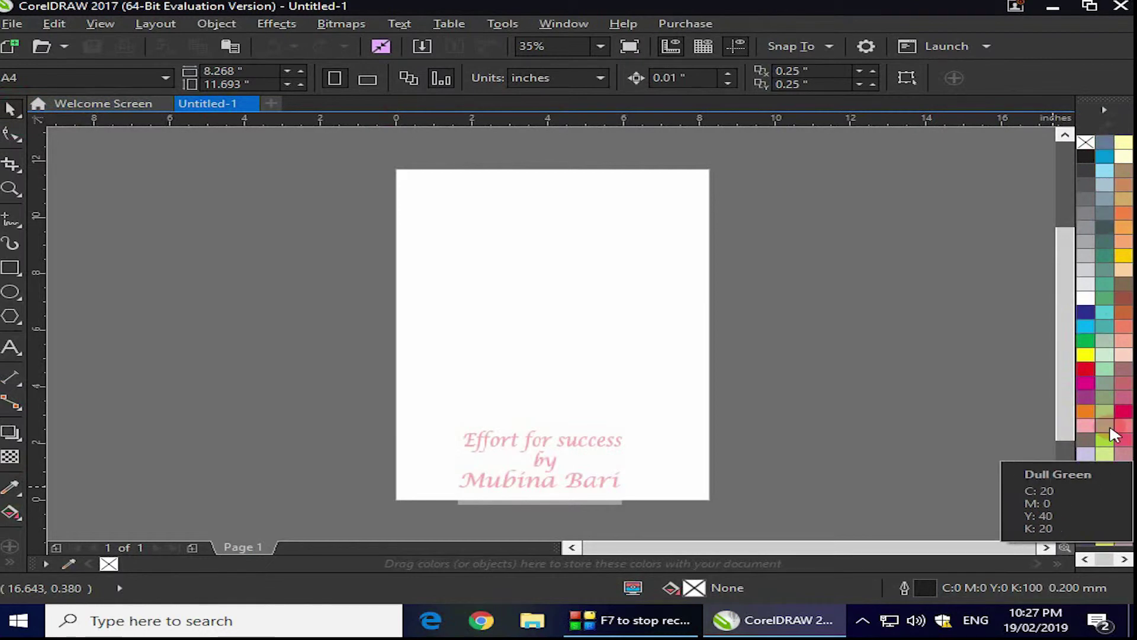
- Reduce the default color palette to 1 row
click(1105, 109)
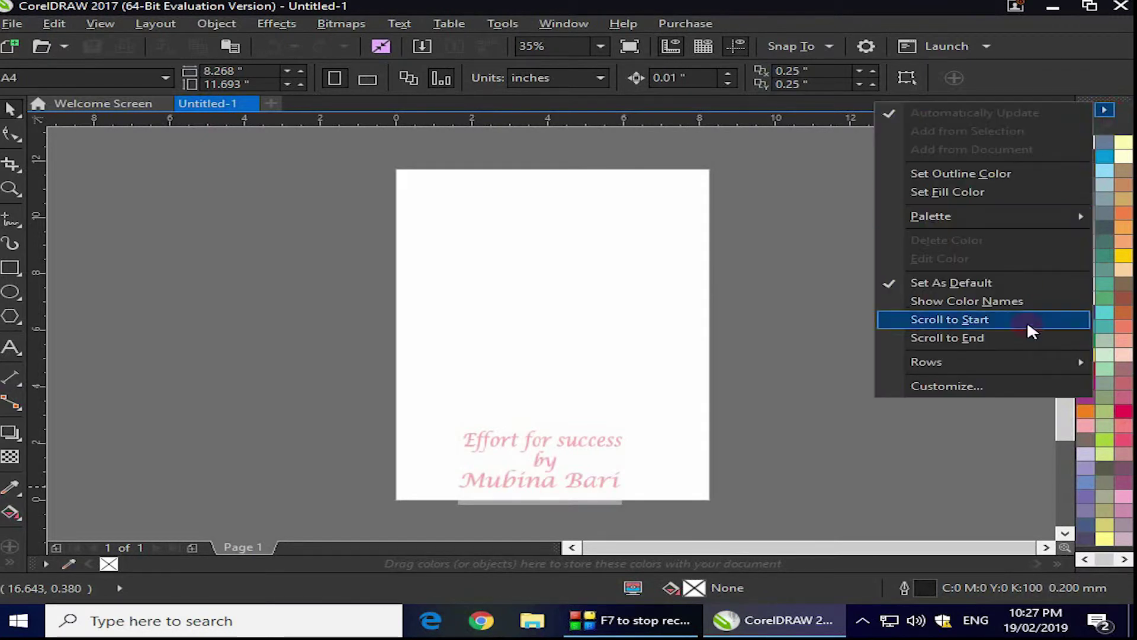
mouse_move(988, 358)
click(840, 363)
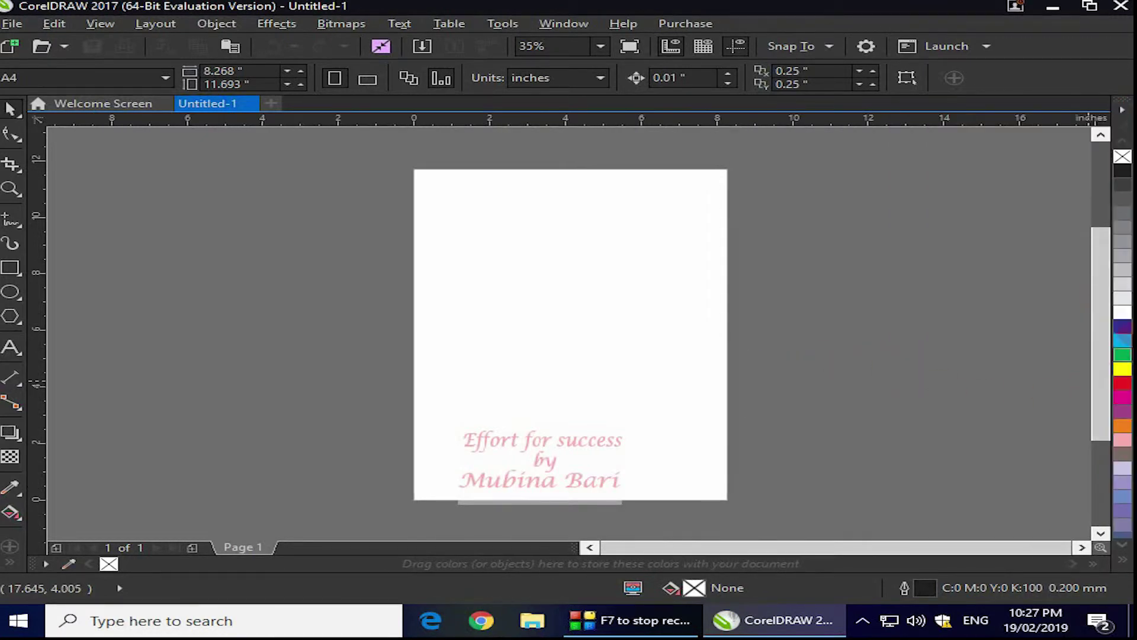
- Expand the default color palette to 3 rows
click(1122, 110)
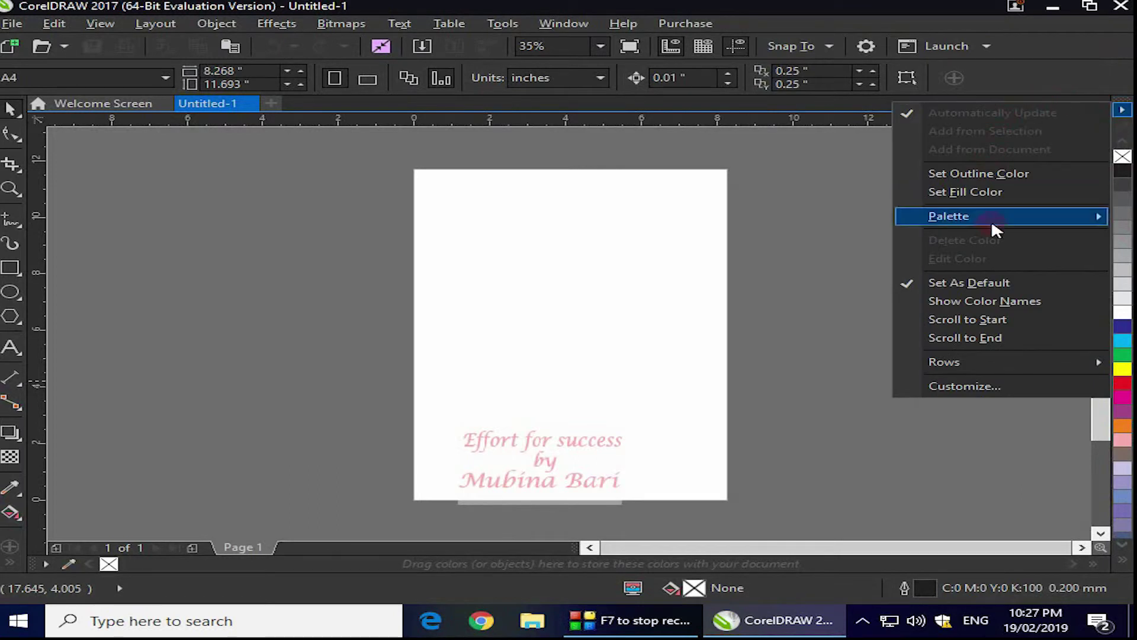
mouse_move(984, 364)
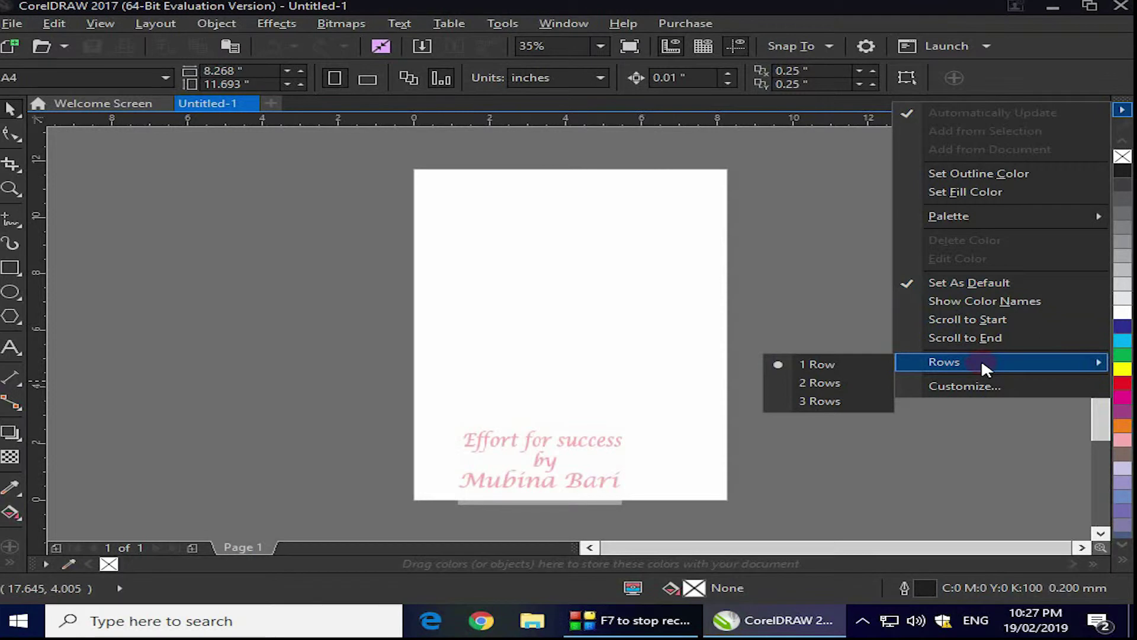
click(796, 400)
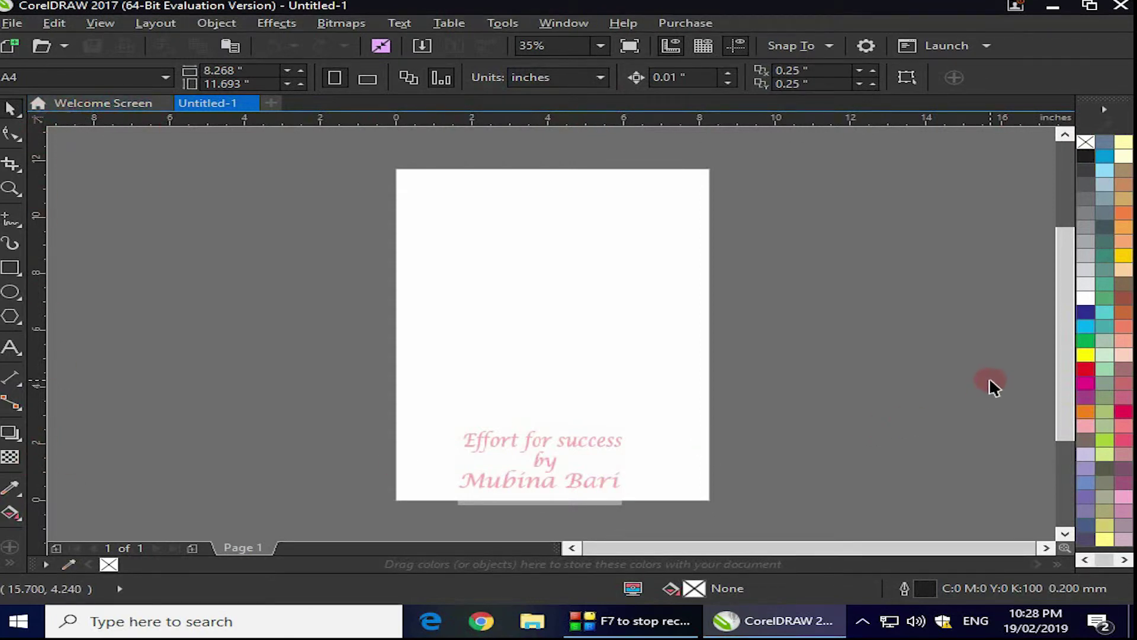
- Draw a rectangle about 4.07 by 2.86 inches near the middle of the page and fill it with yellow
mouse_move(1061, 348)
mouse_down()
mouse_move(1061, 257)
mouse_move(1061, 371)
mouse_move(1060, 313)
mouse_move(1054, 355)
mouse_up()
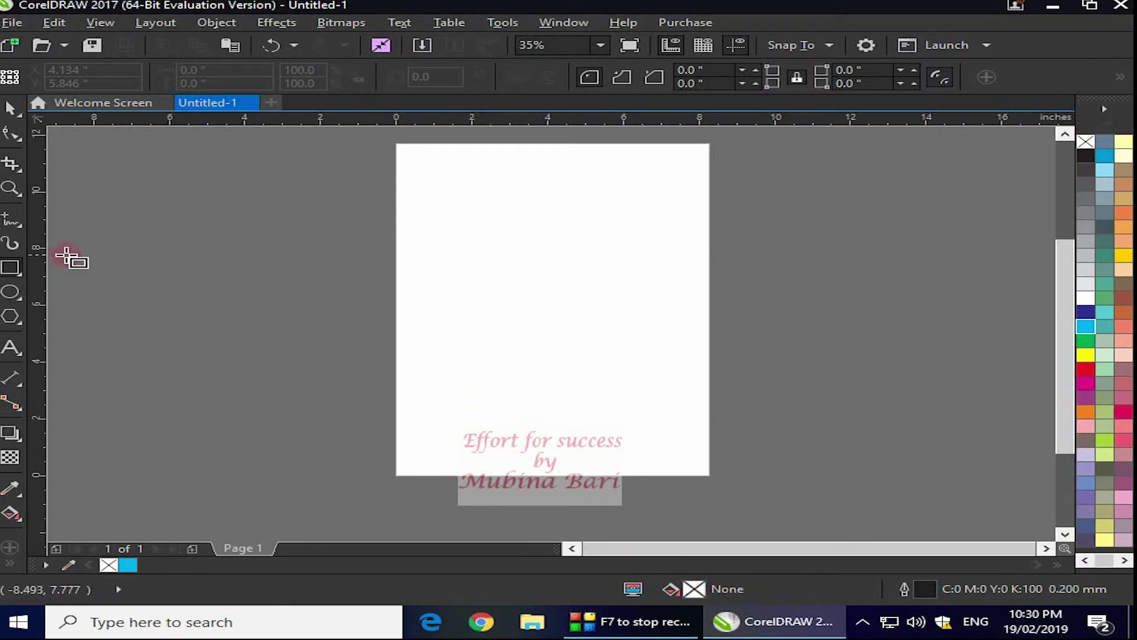
drag(493, 275, 647, 356)
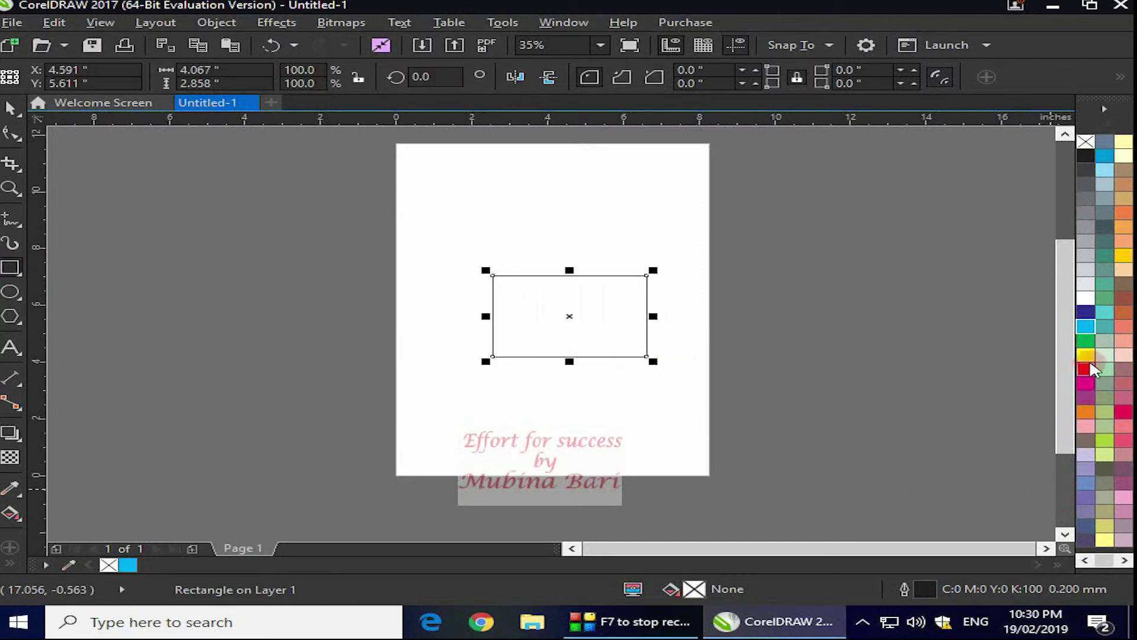
click(1087, 356)
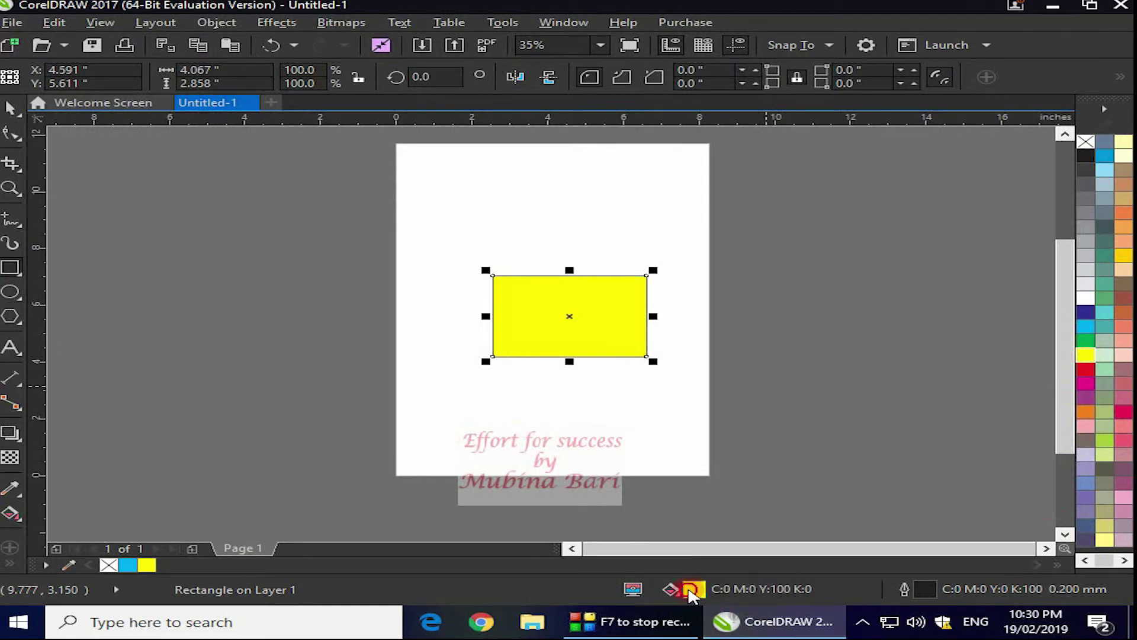
- Open the rectangle's uniform fill for editing and try darker yellow shades, ending on C48 M36 Y100 K13
double_click(693, 590)
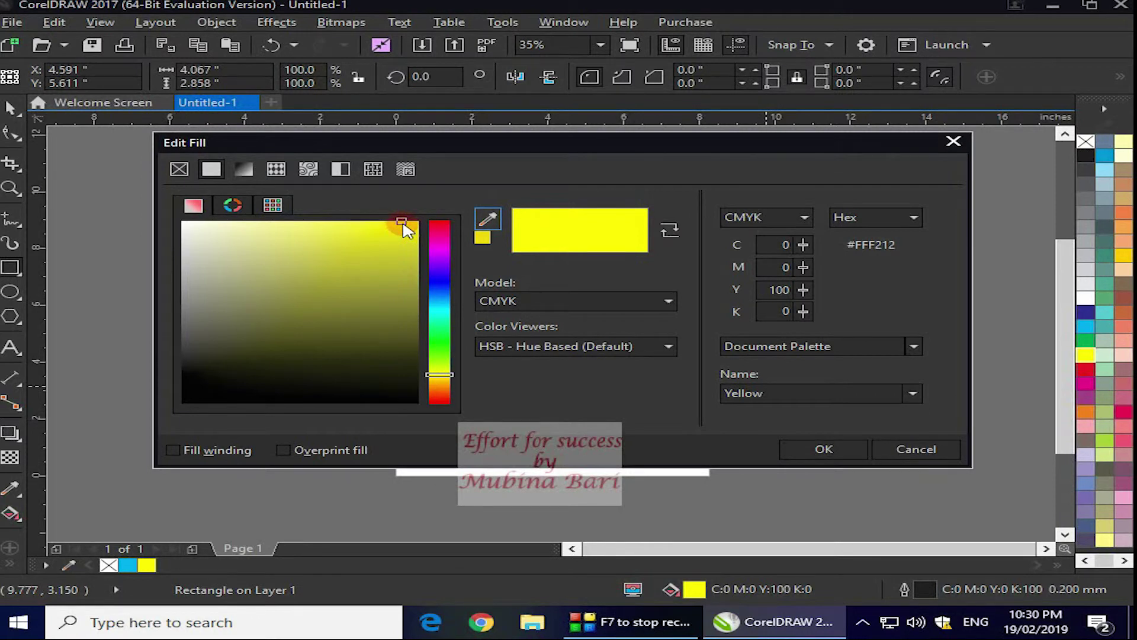
click(381, 323)
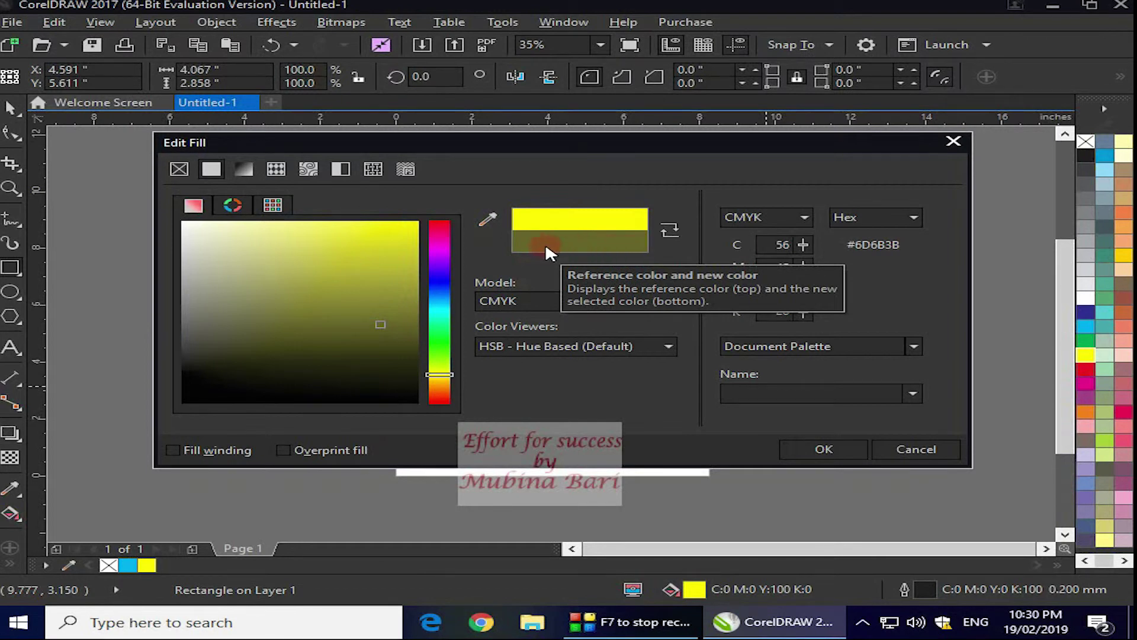
click(396, 342)
click(382, 299)
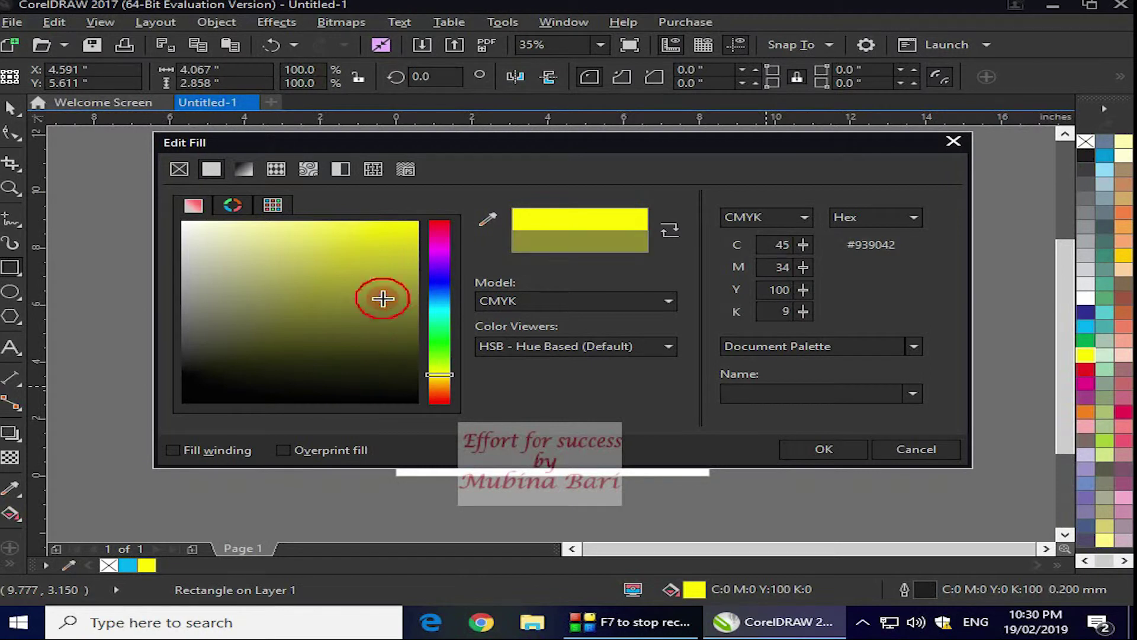
click(324, 304)
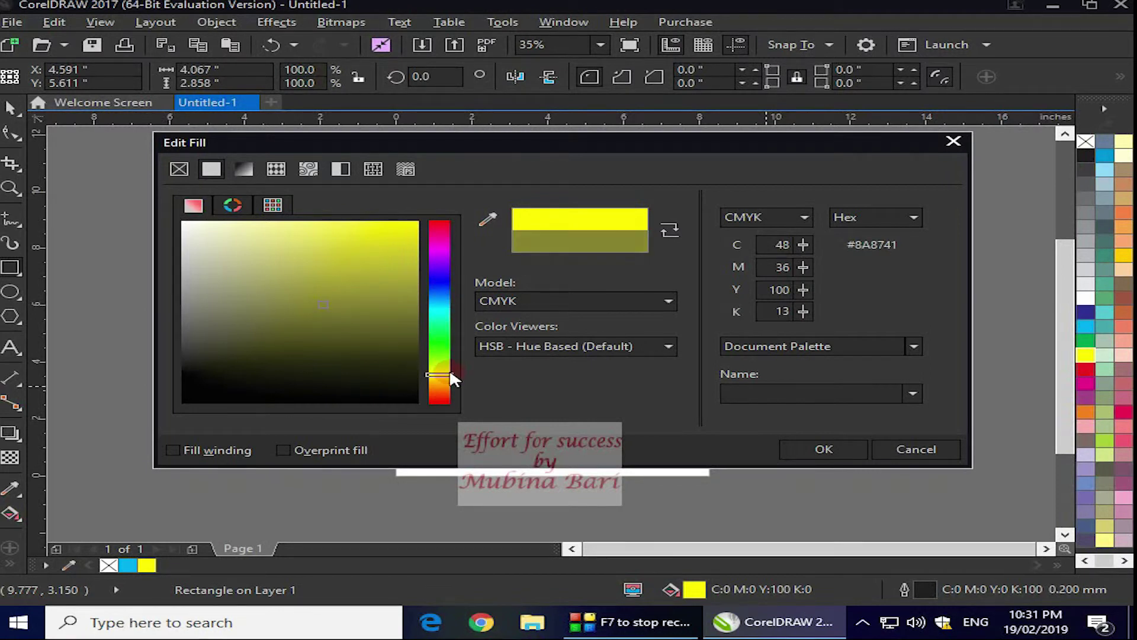
- Shift the new fill color's hue through brown and red, choose a bright shade, and settle on blue C93 M80 Y0 K0
drag(444, 387, 445, 395)
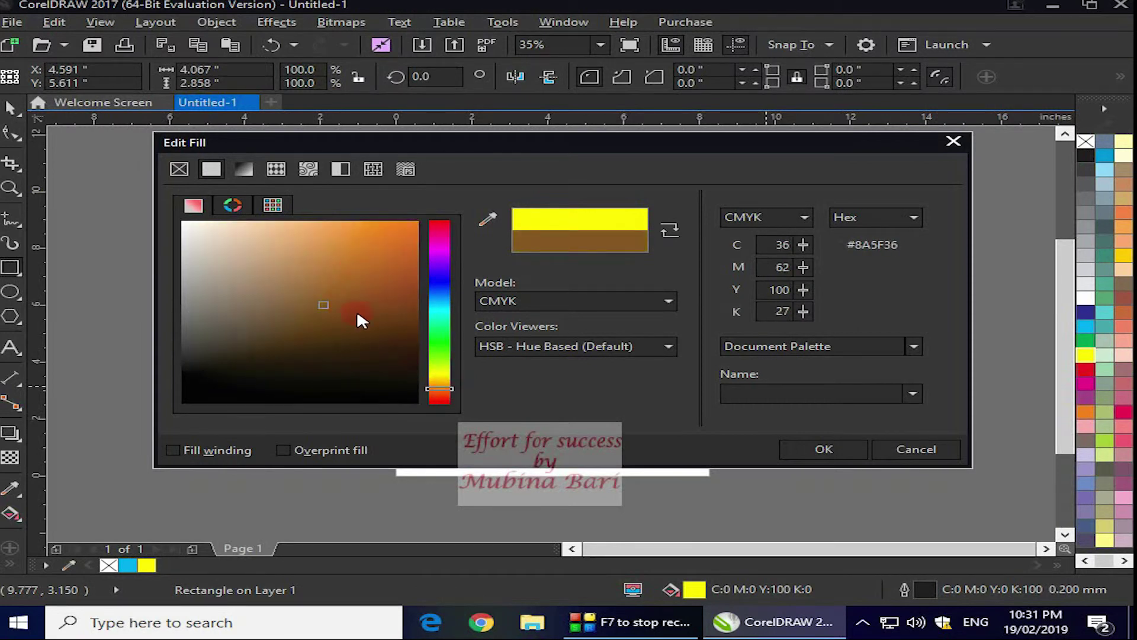
drag(442, 391, 439, 402)
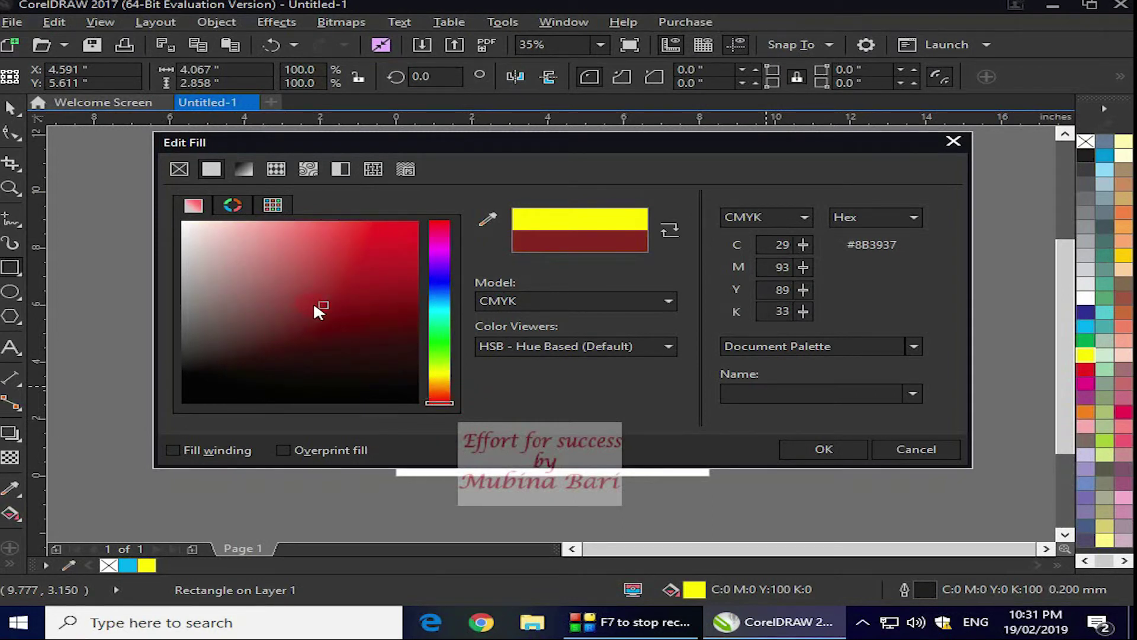
click(440, 226)
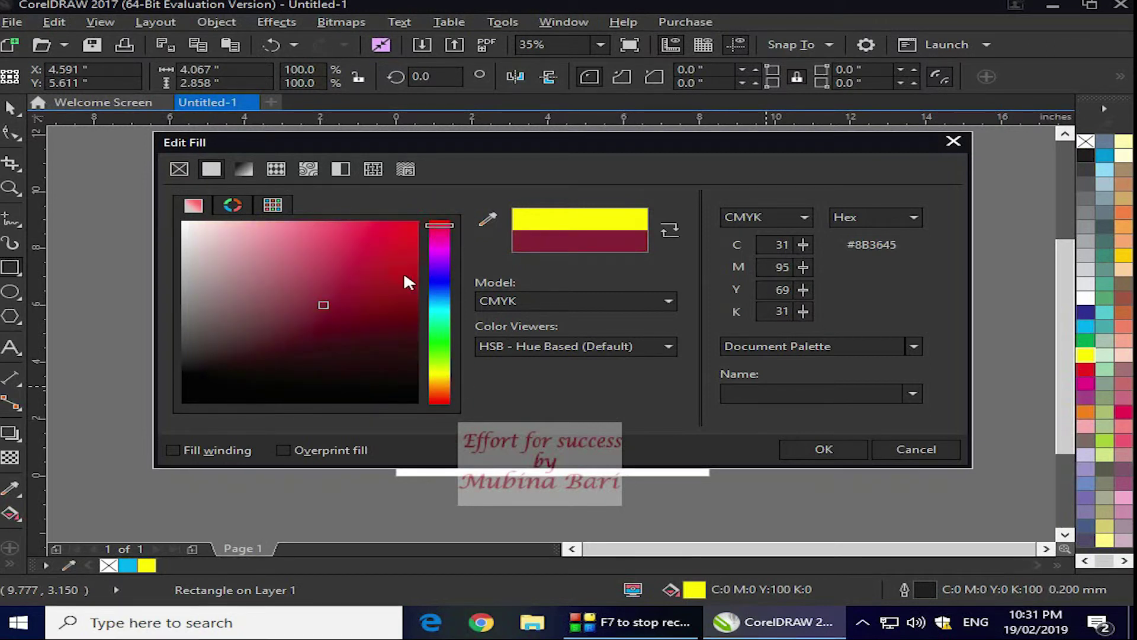
click(396, 231)
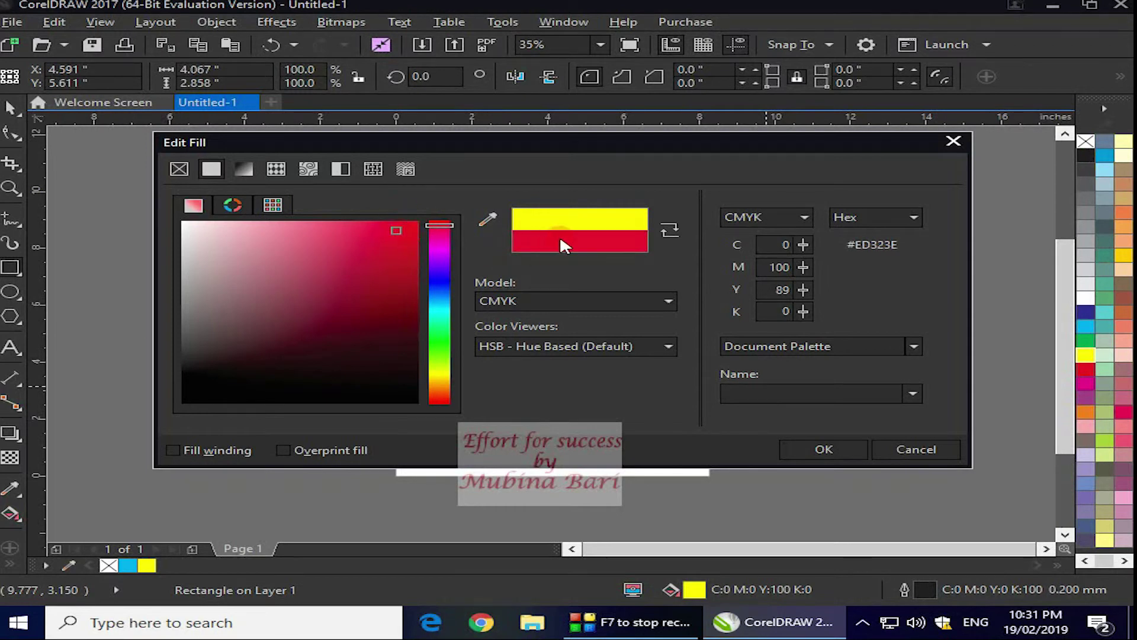
click(439, 280)
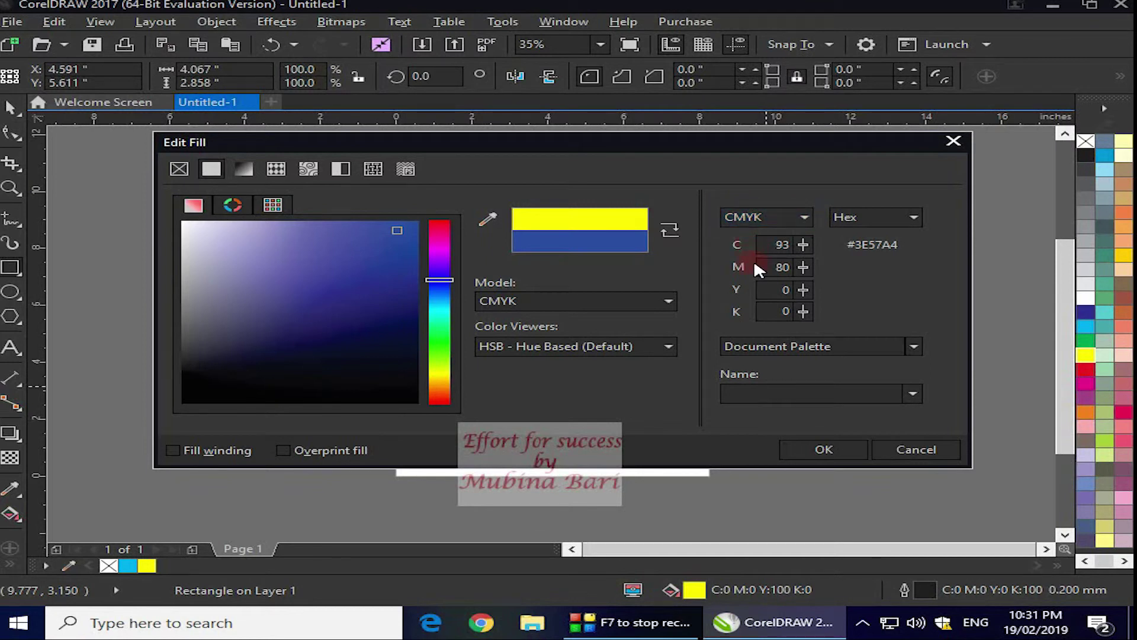
- Look through the color models and color viewers, keep CMYK and HSB - Hue Based (Default), and apply the blue fill
click(790, 259)
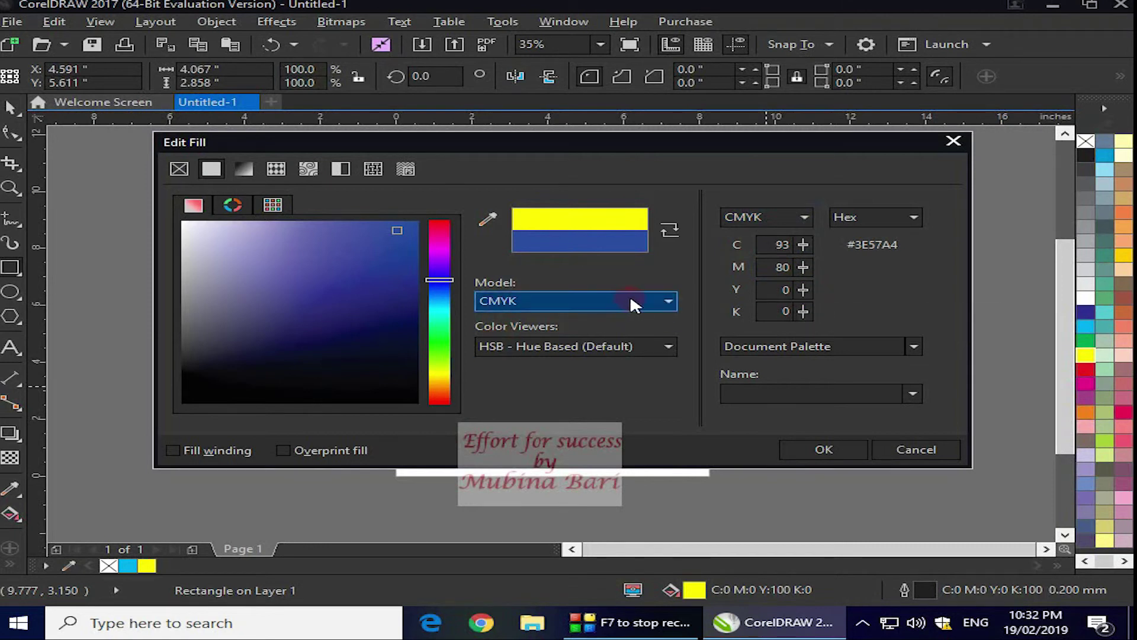
click(666, 299)
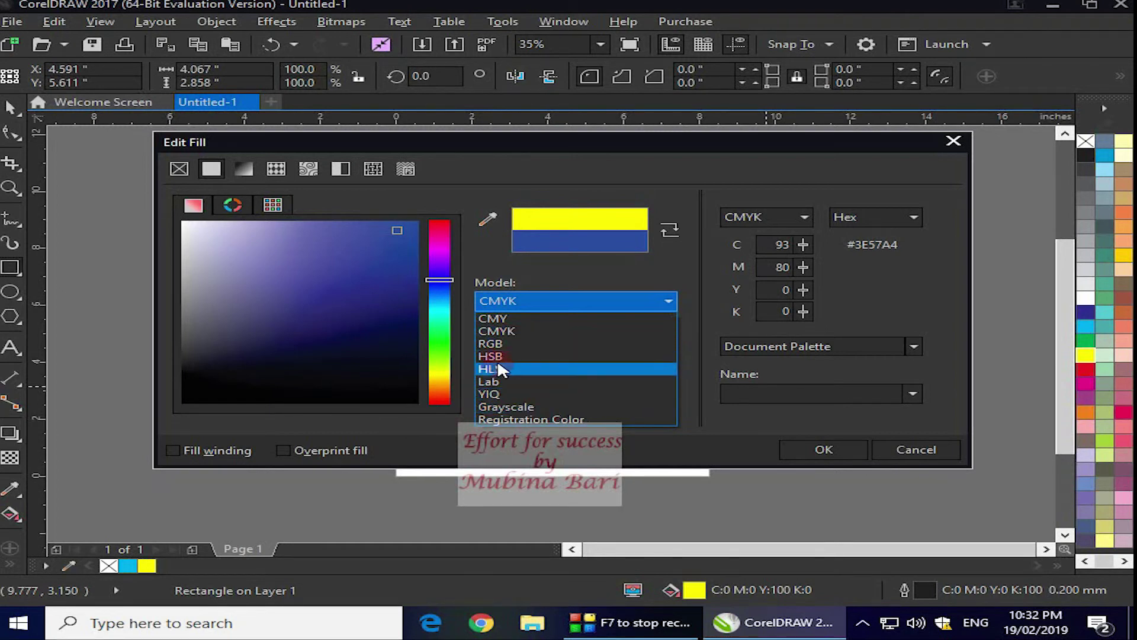
click(673, 298)
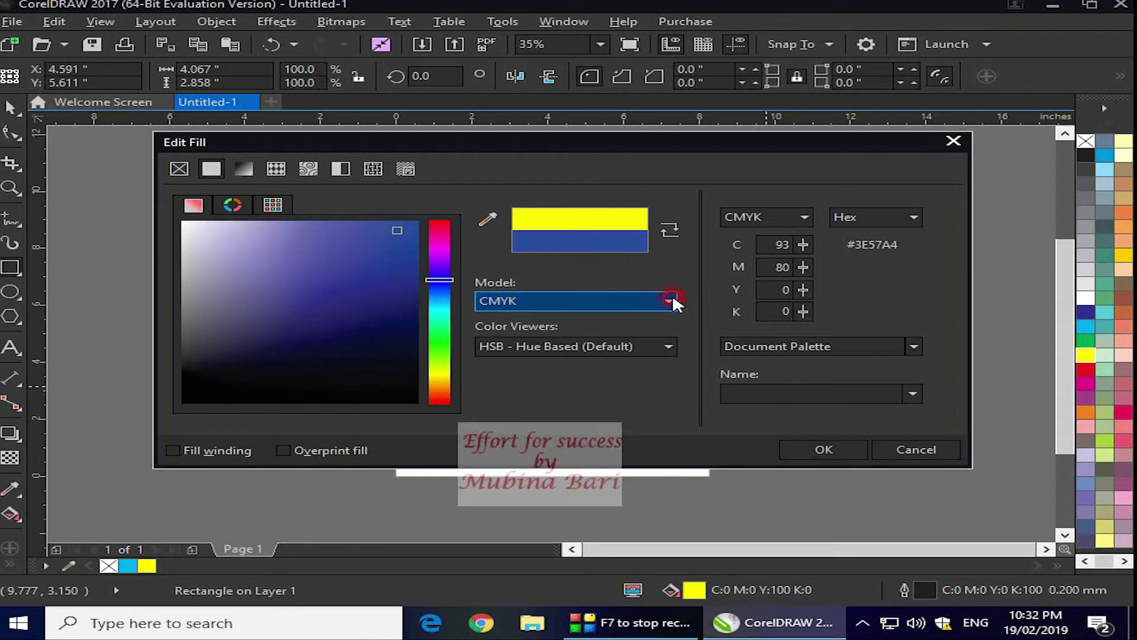
click(668, 347)
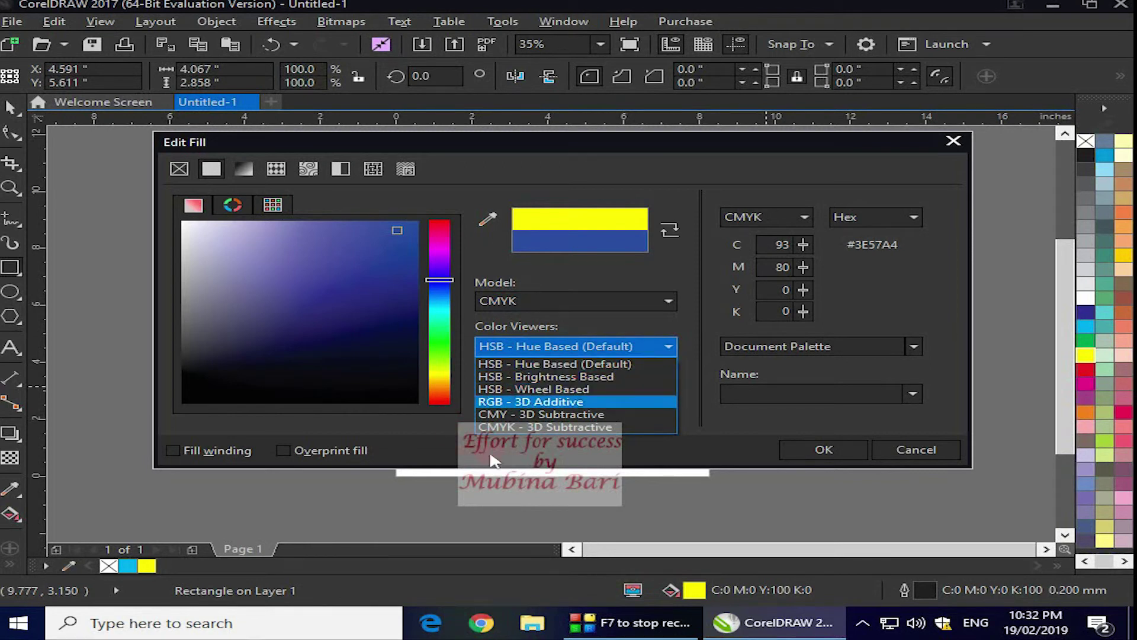
click(672, 345)
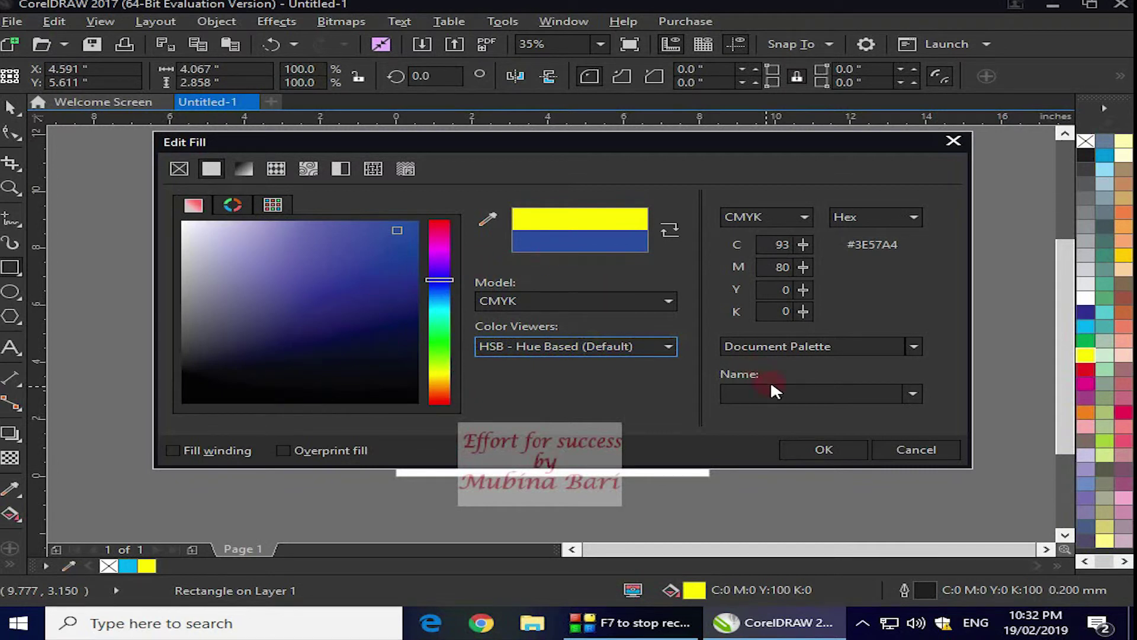
click(823, 448)
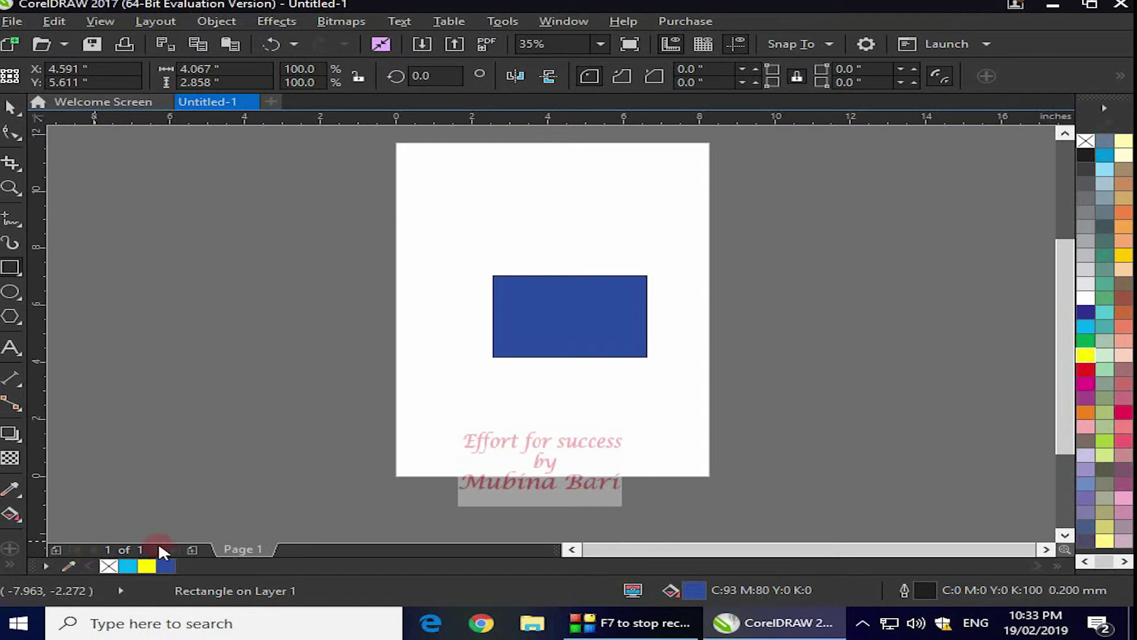
- Add two new pages at the end of the document and rename the first page "blu"
click(192, 550)
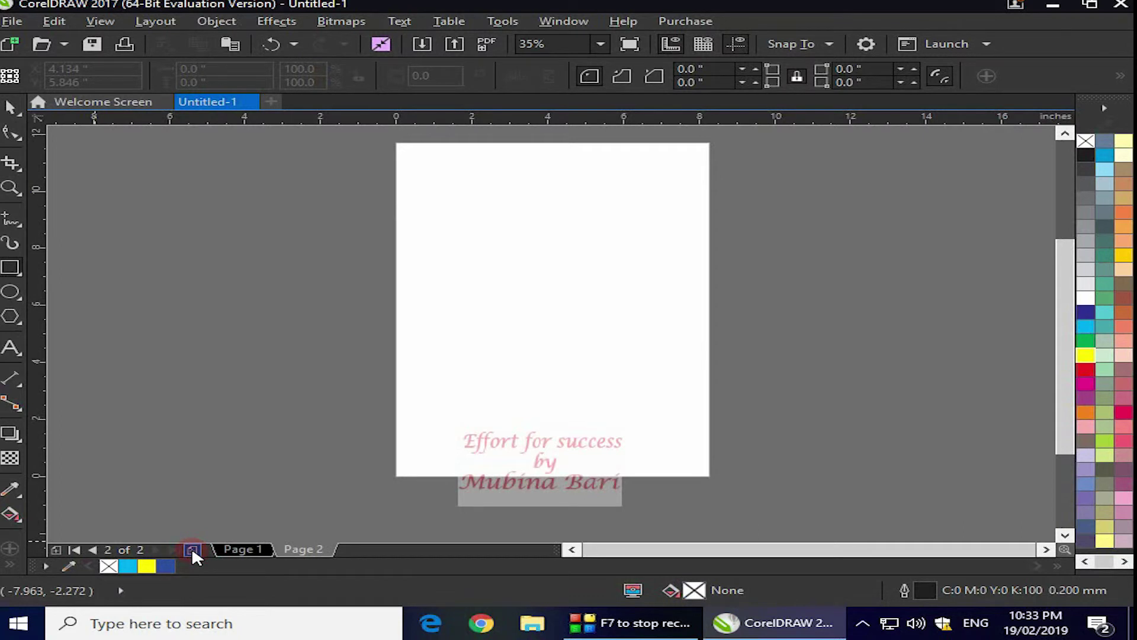
click(192, 550)
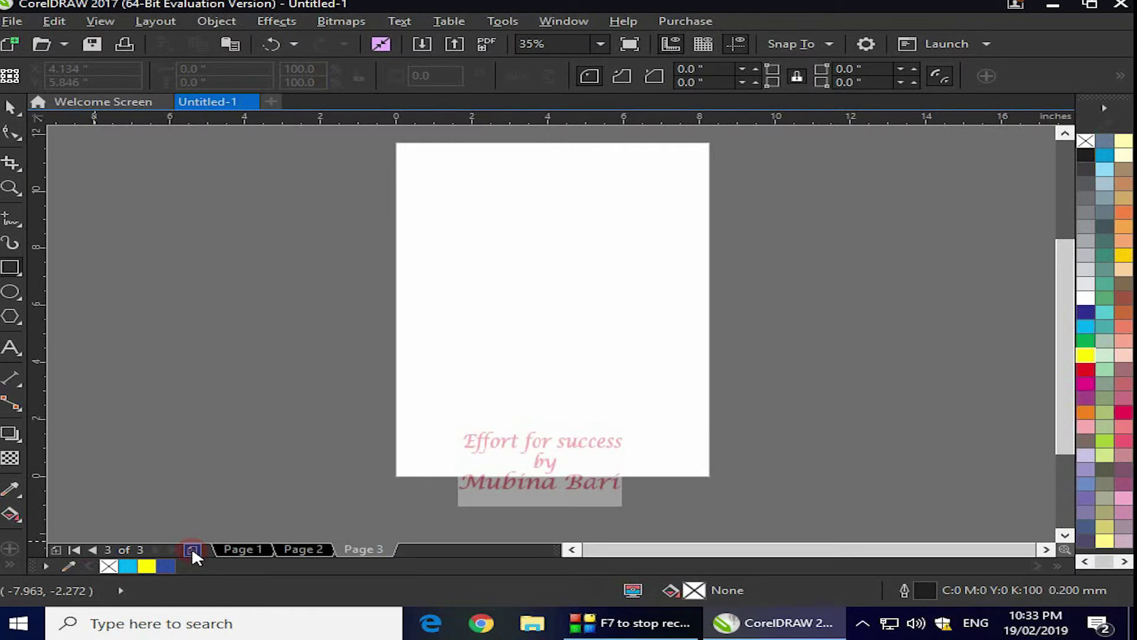
right_click(255, 550)
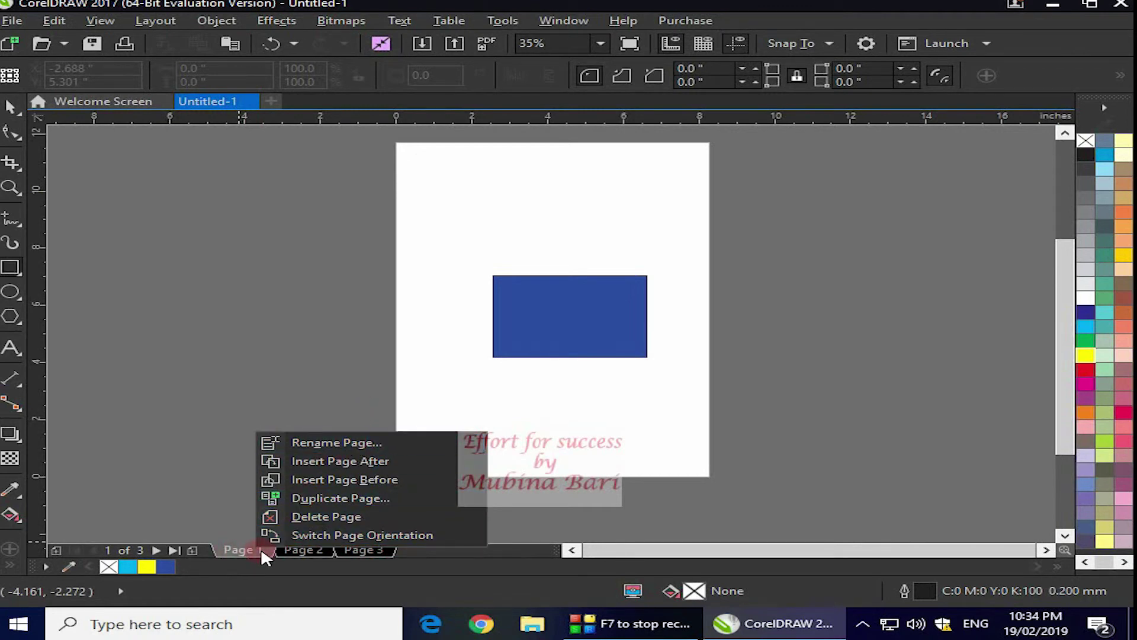
click(349, 443)
text(blu)
click(526, 337)
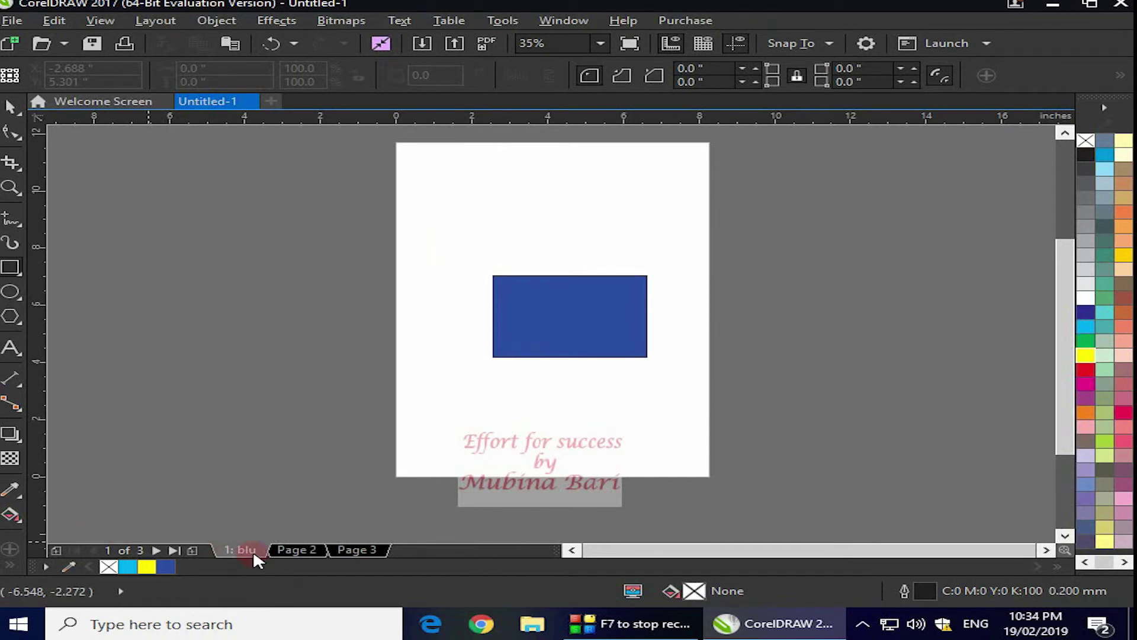
- Insert a new blank page before the "blu" page
right_click(286, 546)
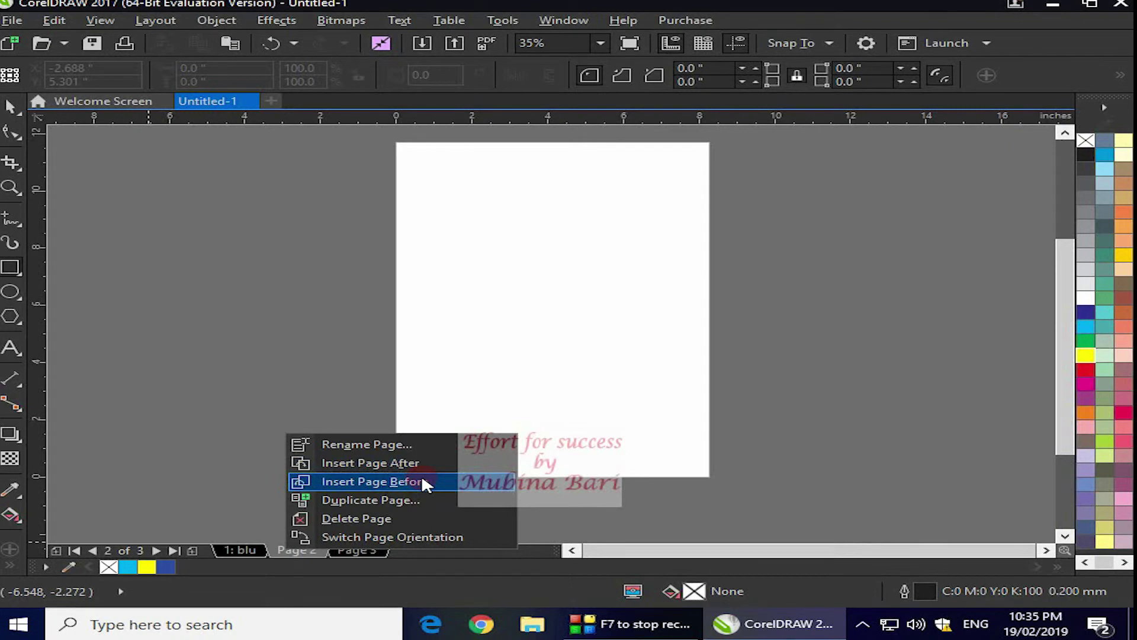
click(245, 548)
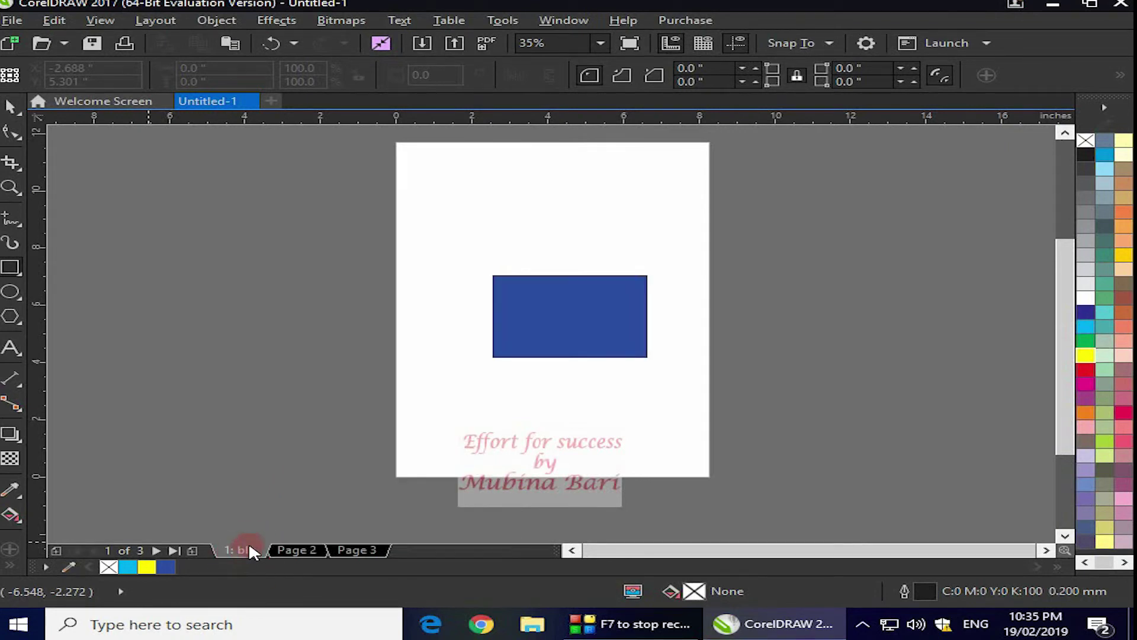
right_click(249, 545)
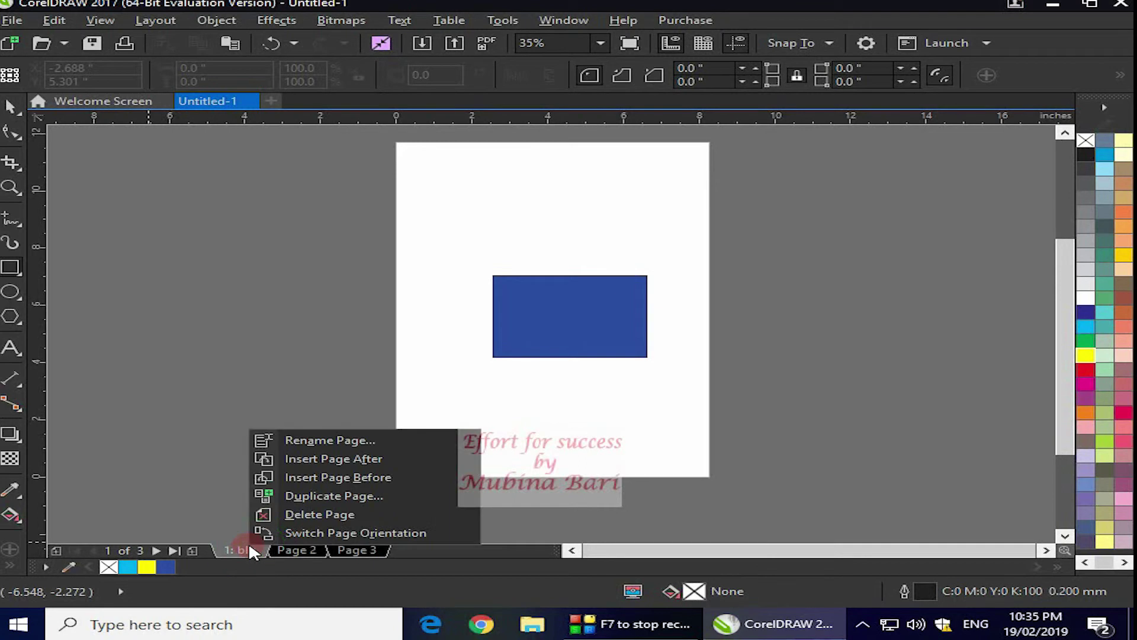
click(350, 477)
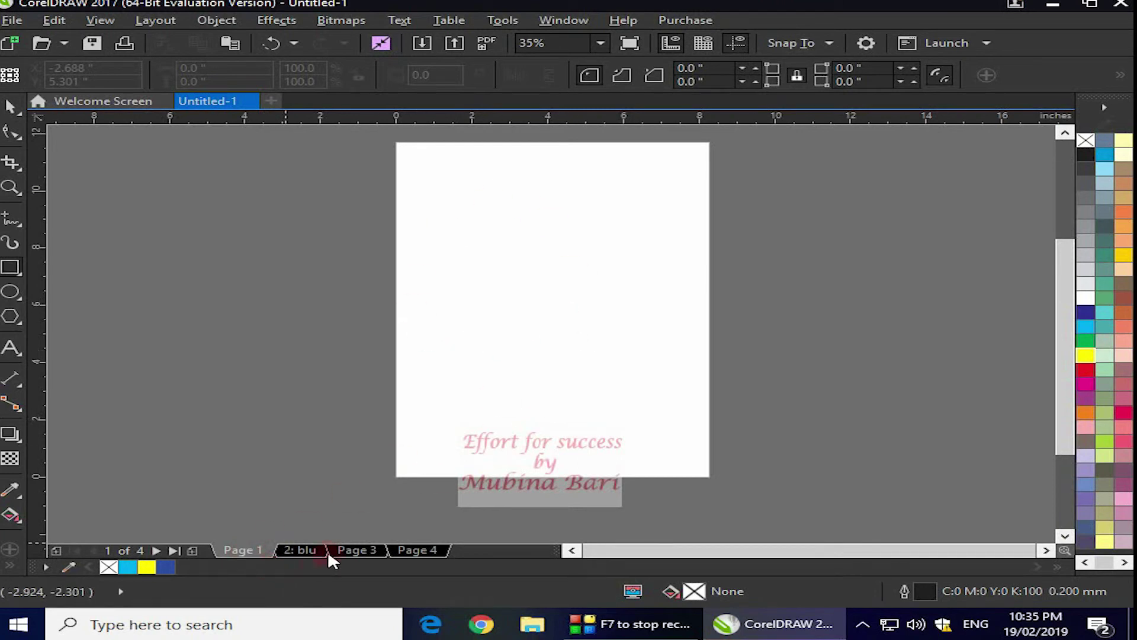
- Duplicate the "blu" page after itself, copying its layers and their contents
click(308, 550)
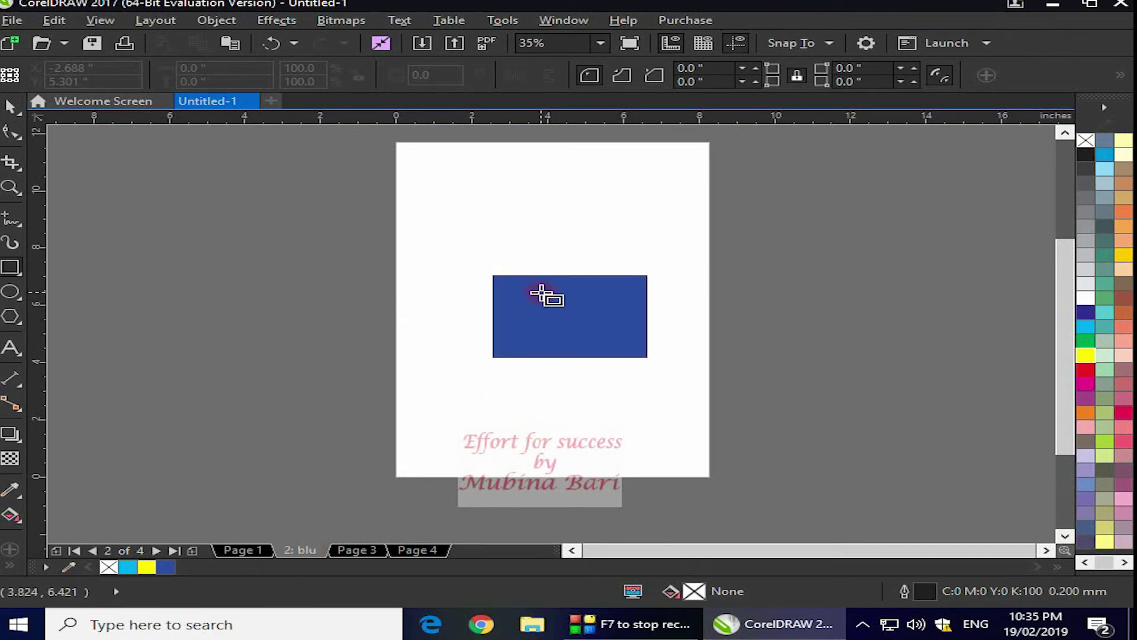
right_click(303, 550)
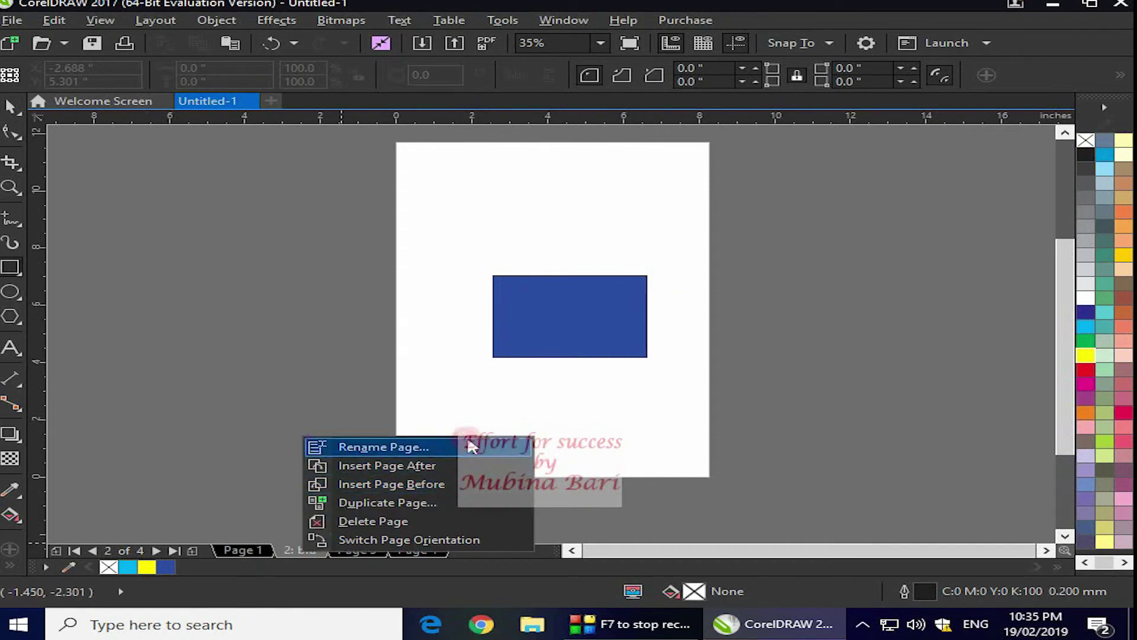
click(397, 503)
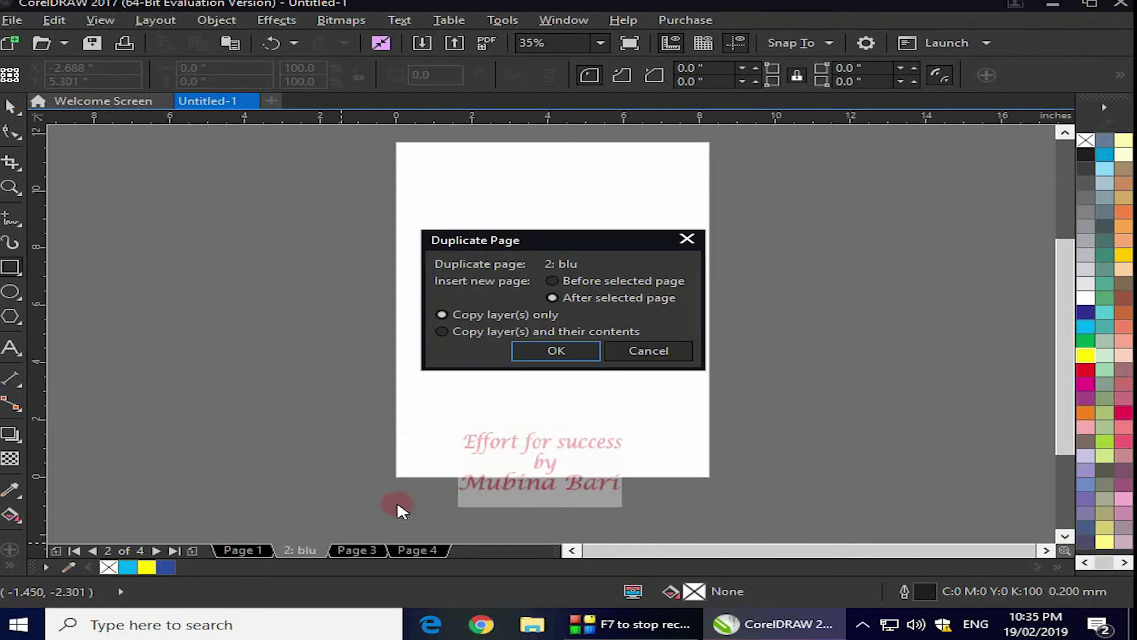
click(552, 298)
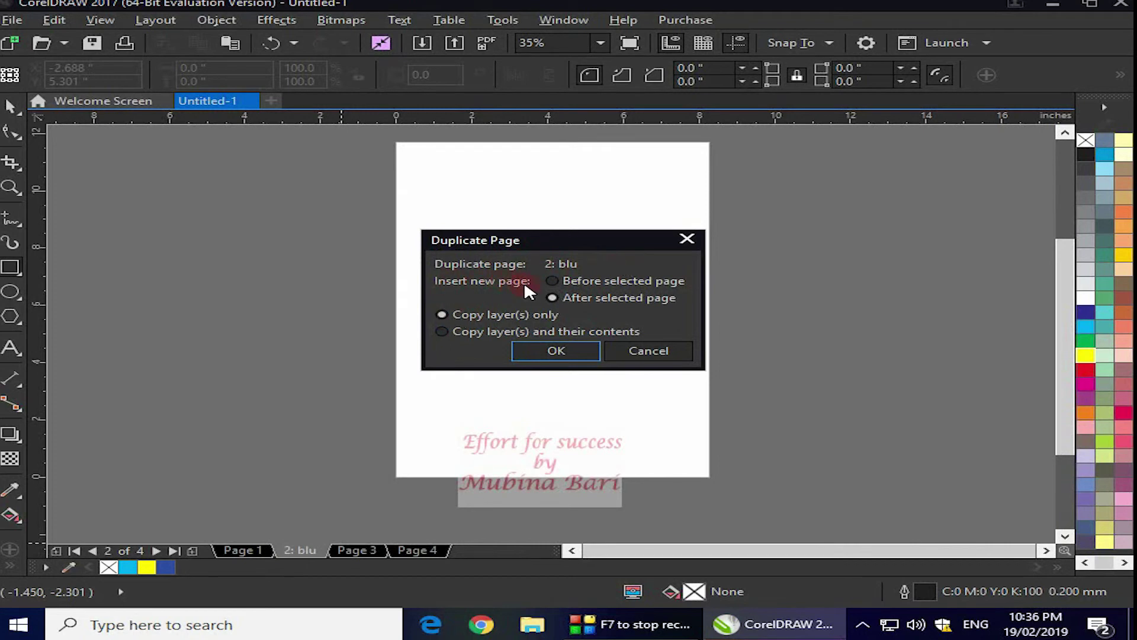
click(571, 283)
click(589, 297)
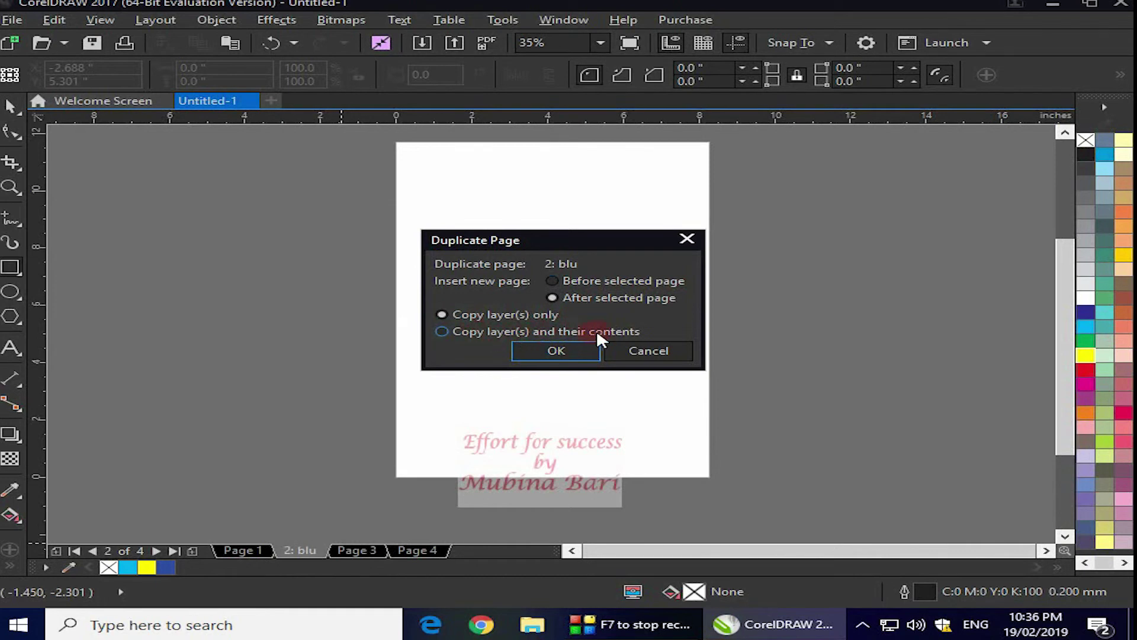
click(442, 330)
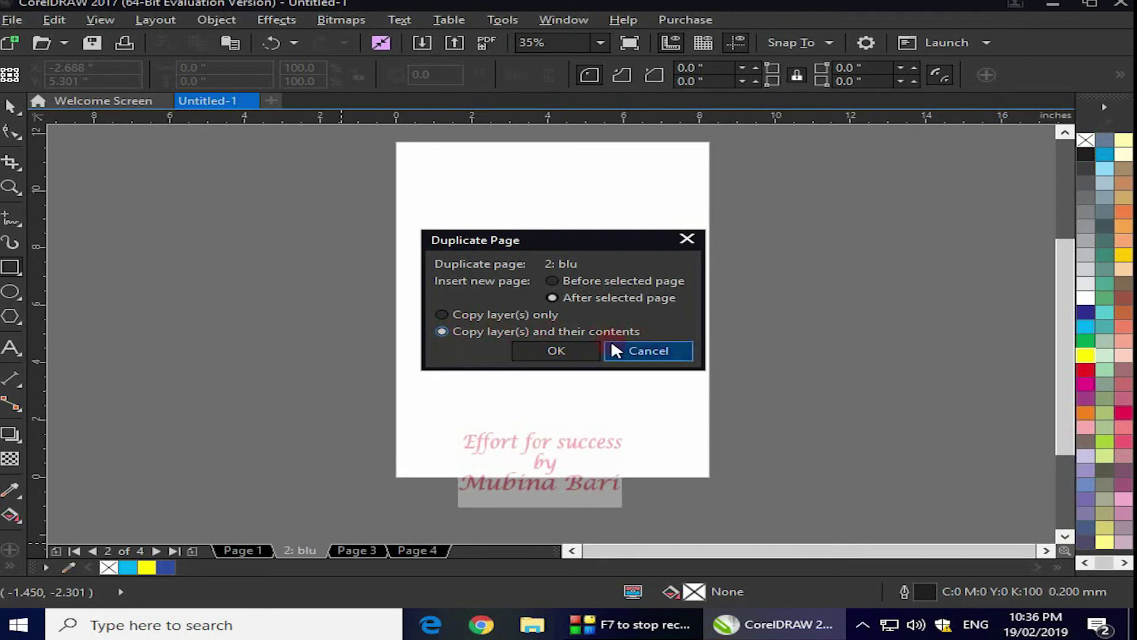
click(573, 347)
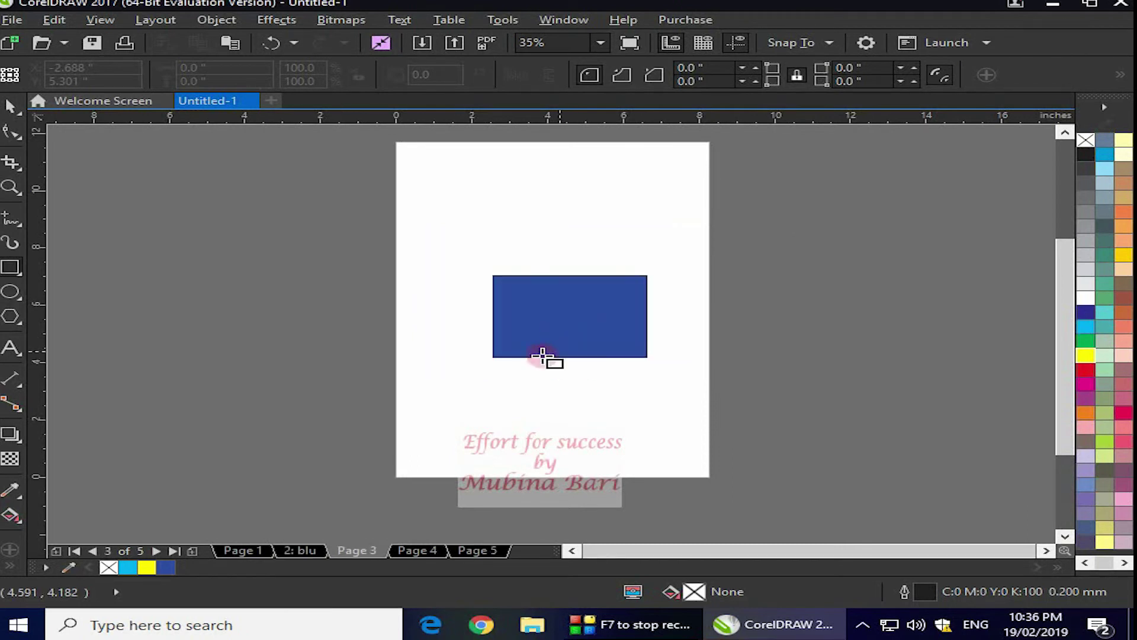
- Draw an ellipse about 1.47 by 1.83 inches below the blue rectangle on the duplicated page and compare it with the "blu" page
click(315, 550)
click(347, 550)
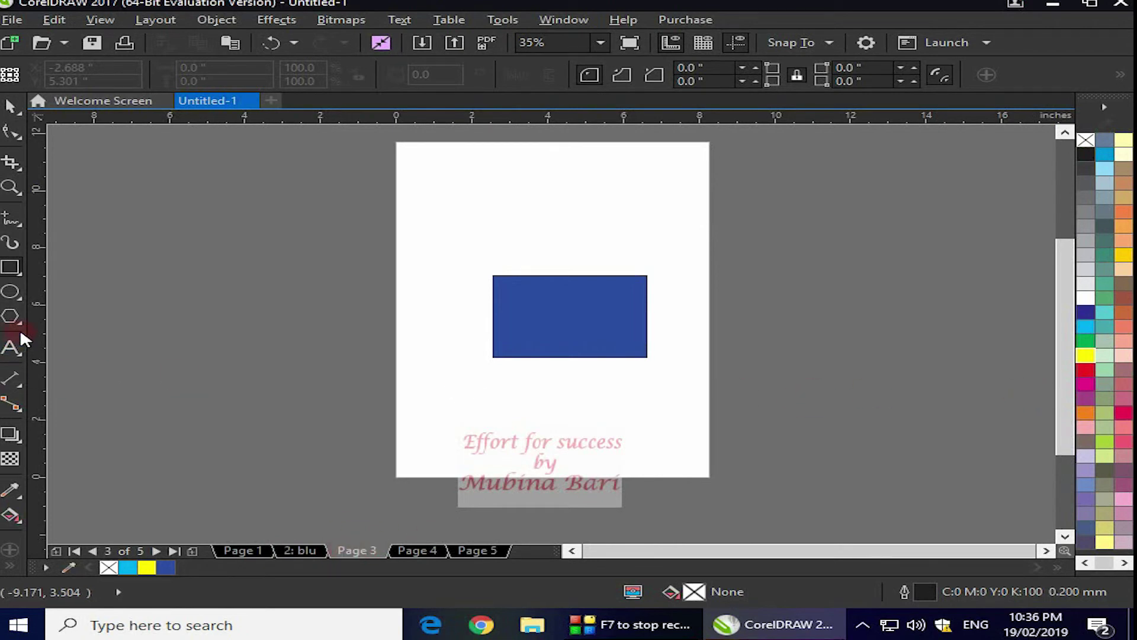
click(9, 290)
drag(494, 371, 563, 434)
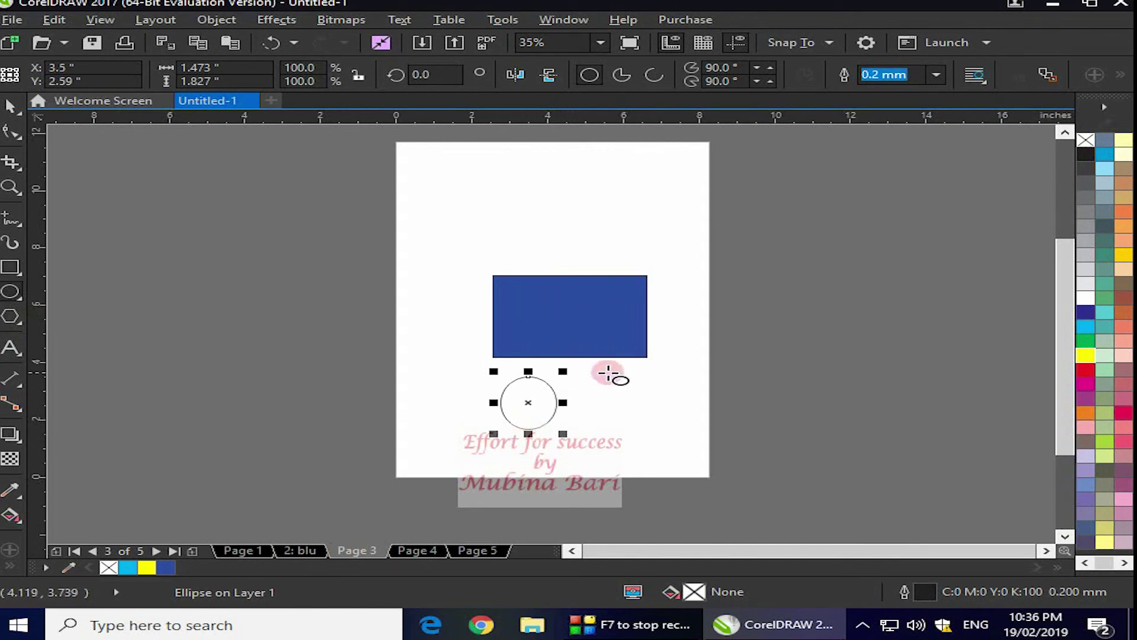
click(317, 547)
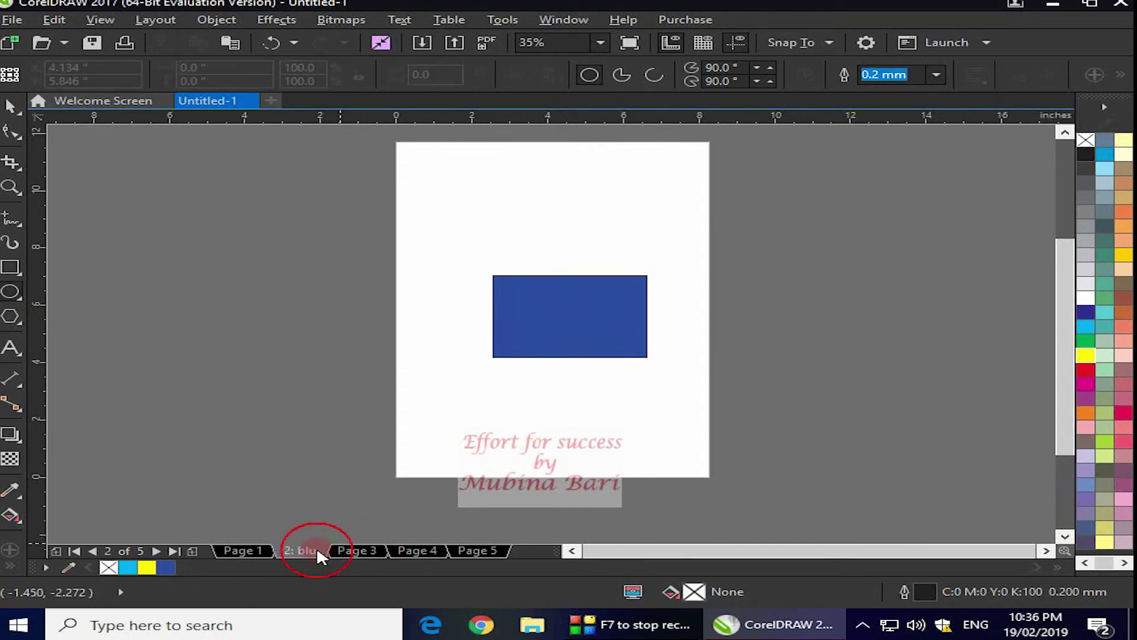
click(361, 551)
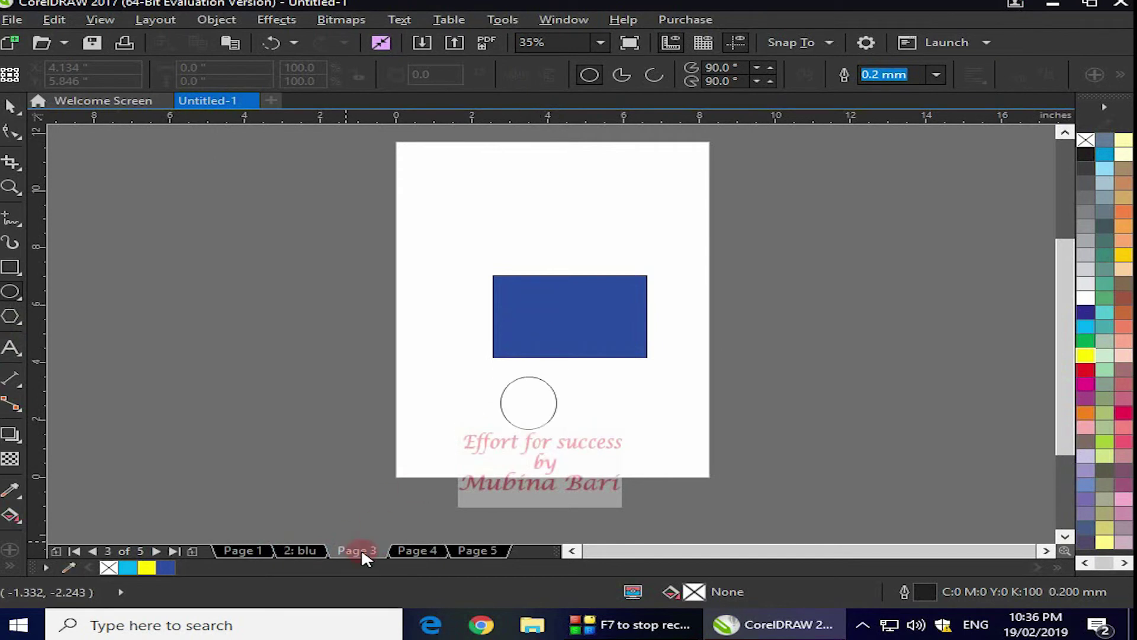
- Delete the duplicated page containing the ellipse and return to the "blu" page
right_click(361, 548)
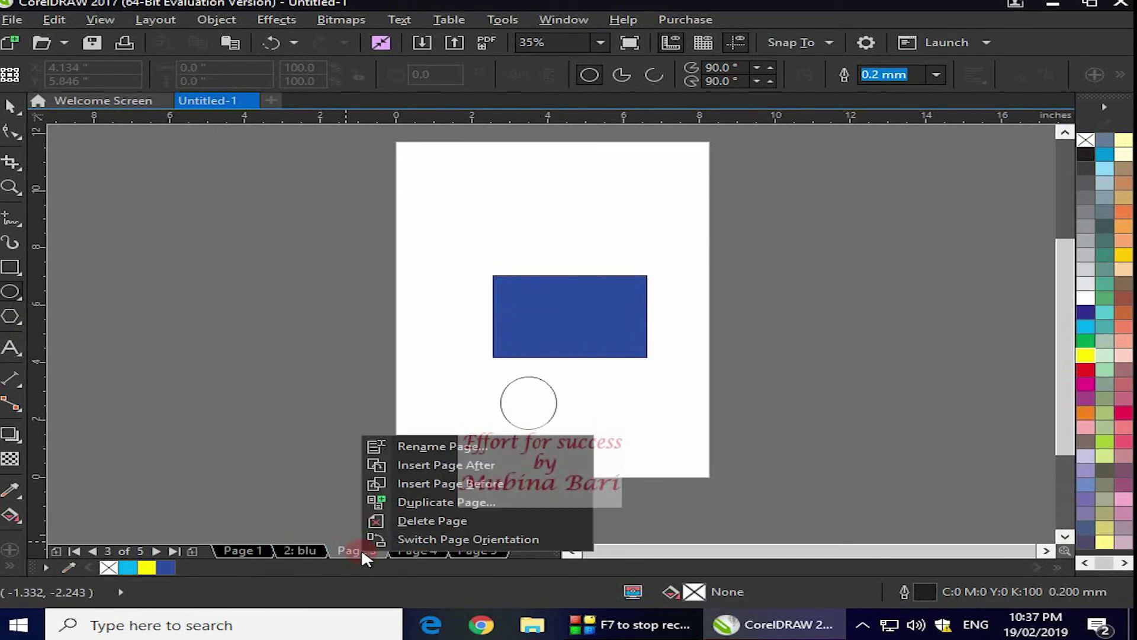
click(467, 522)
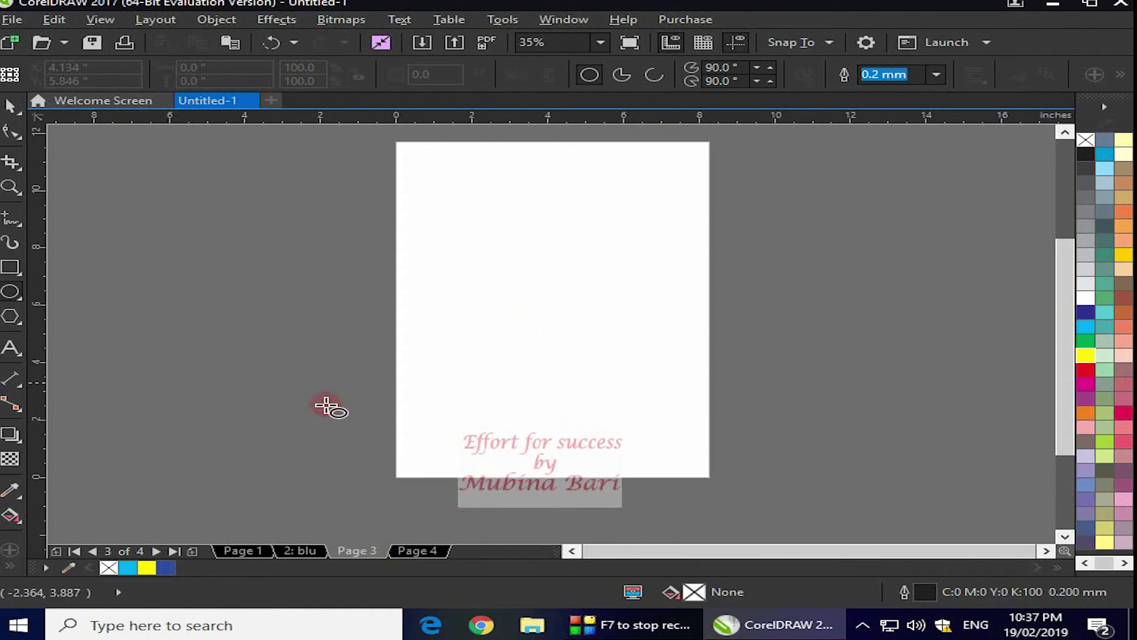
click(308, 549)
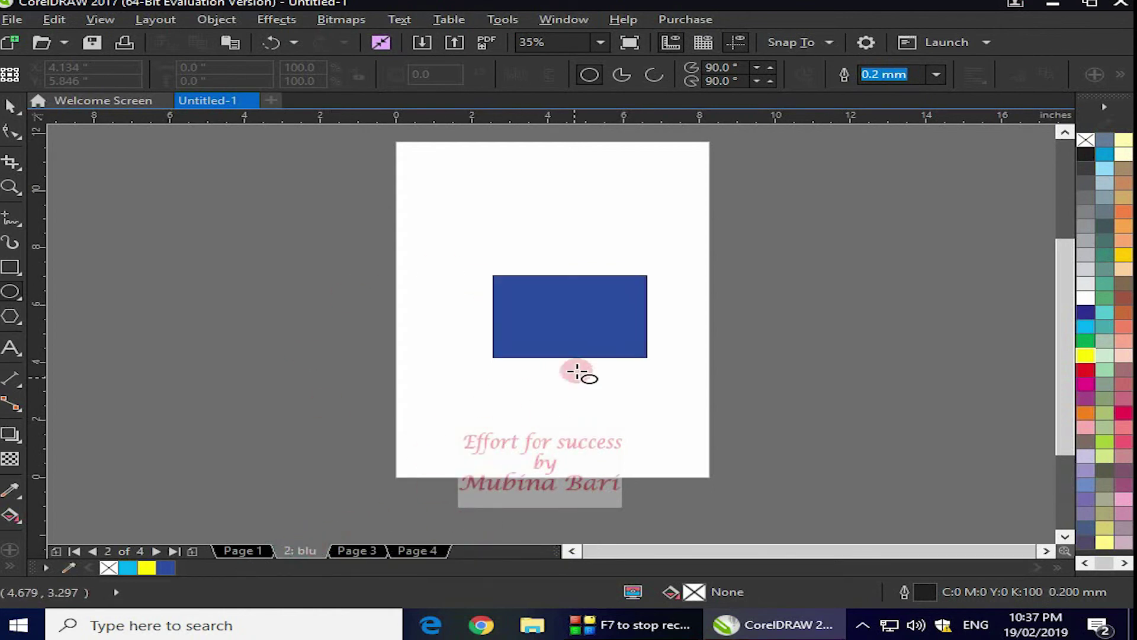
- Switch to the Pick tool with nothing selected on the "blu" page
right_click(311, 549)
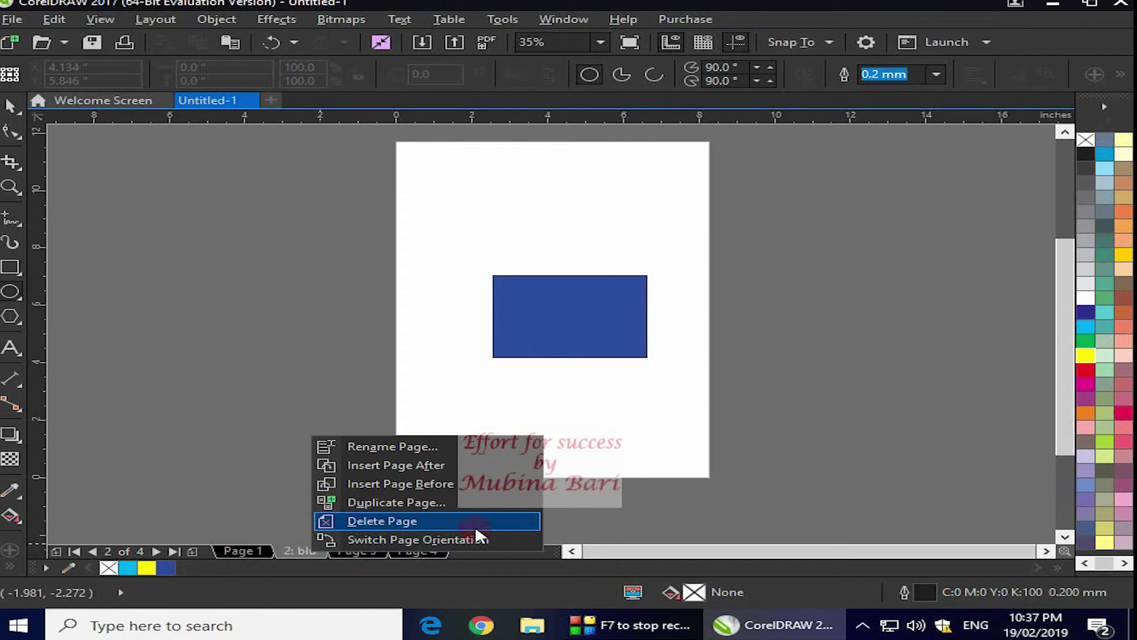
click(13, 107)
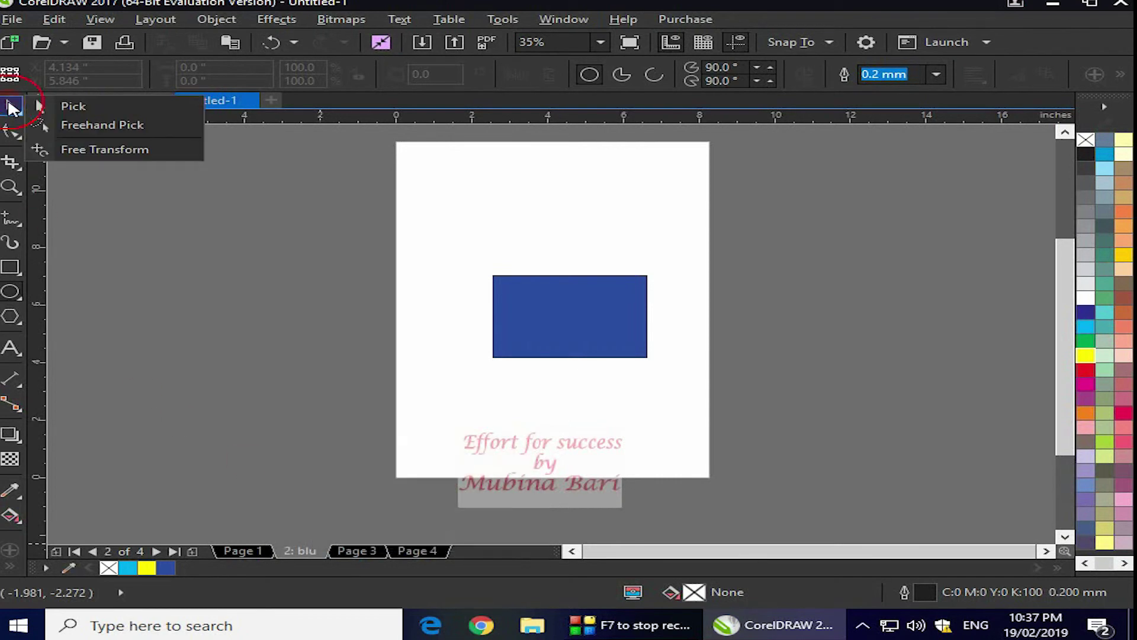
click(73, 106)
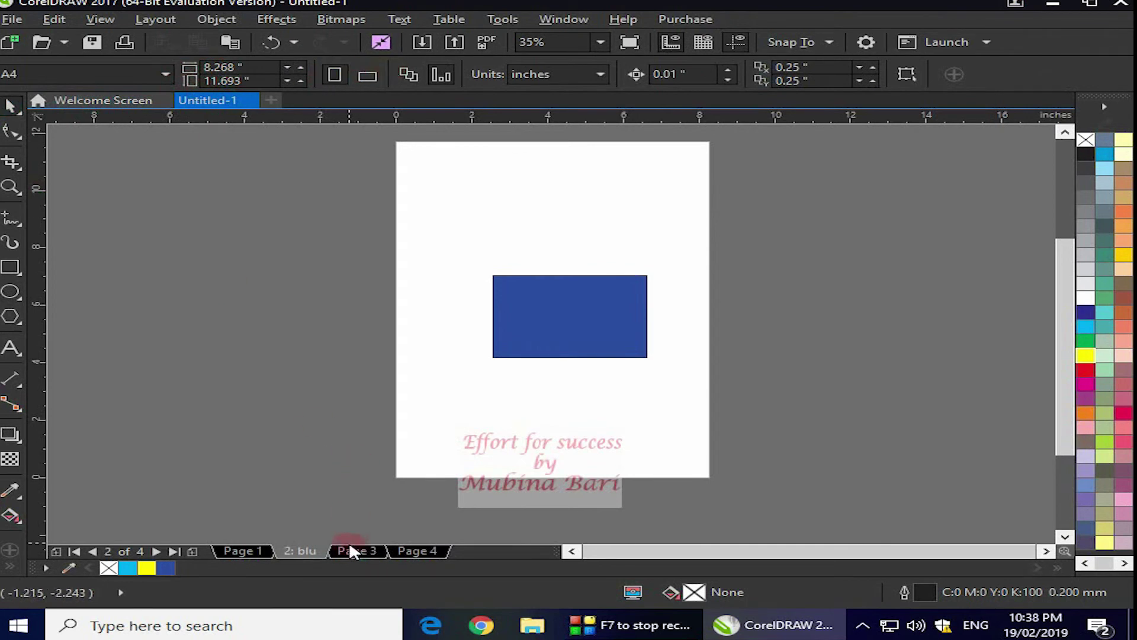
- Switch the orientation of the "blu" page to landscape and back to portrait
right_click(299, 549)
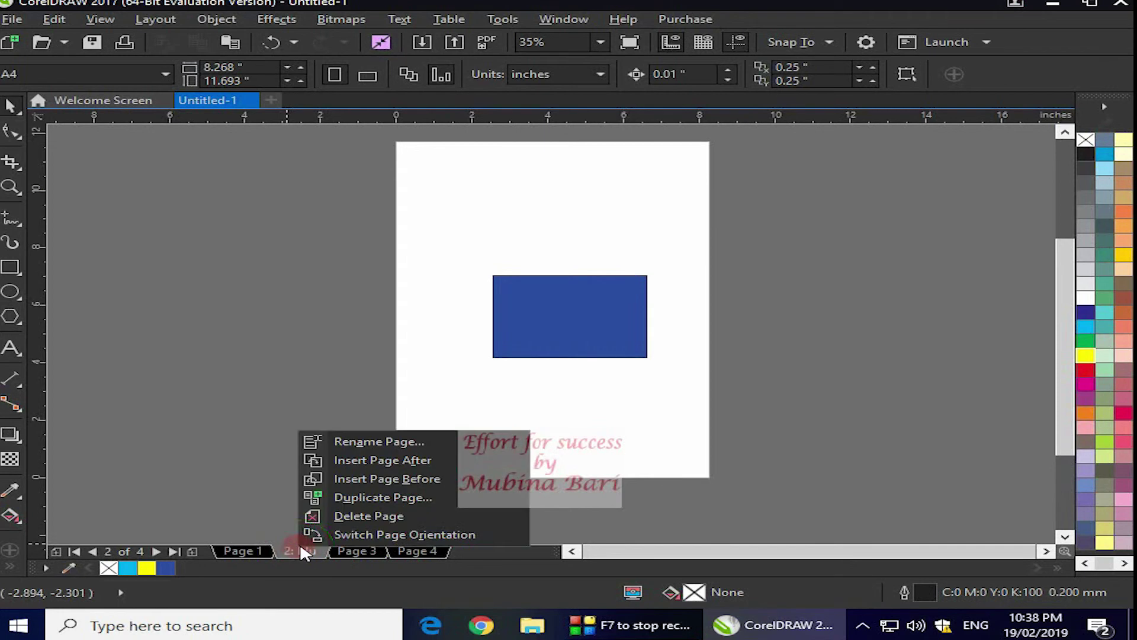
click(454, 533)
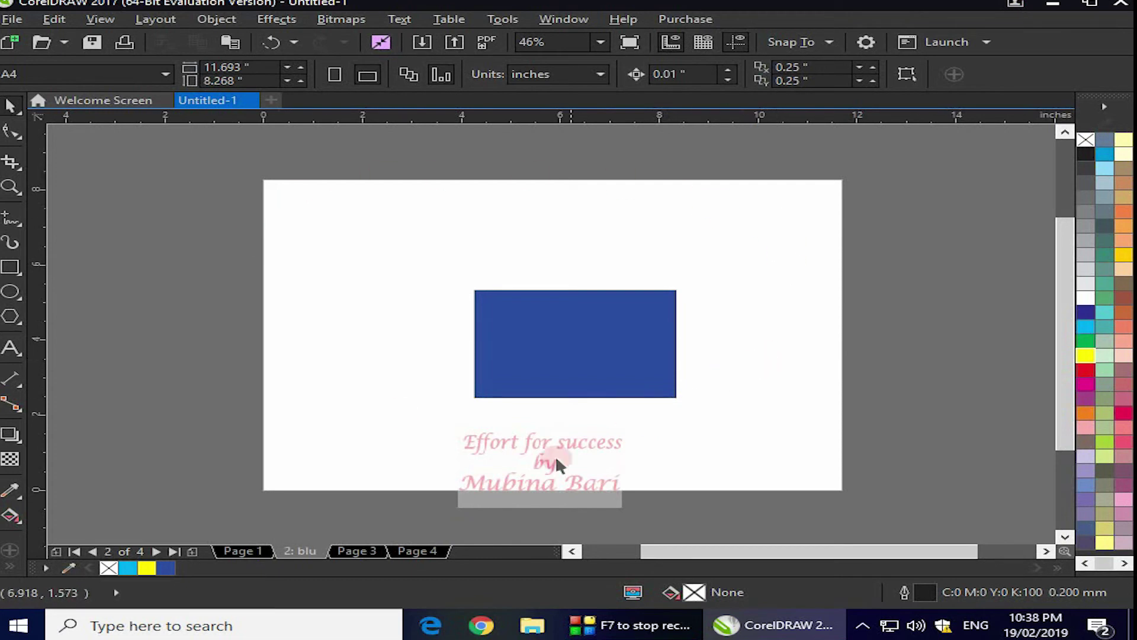
right_click(306, 554)
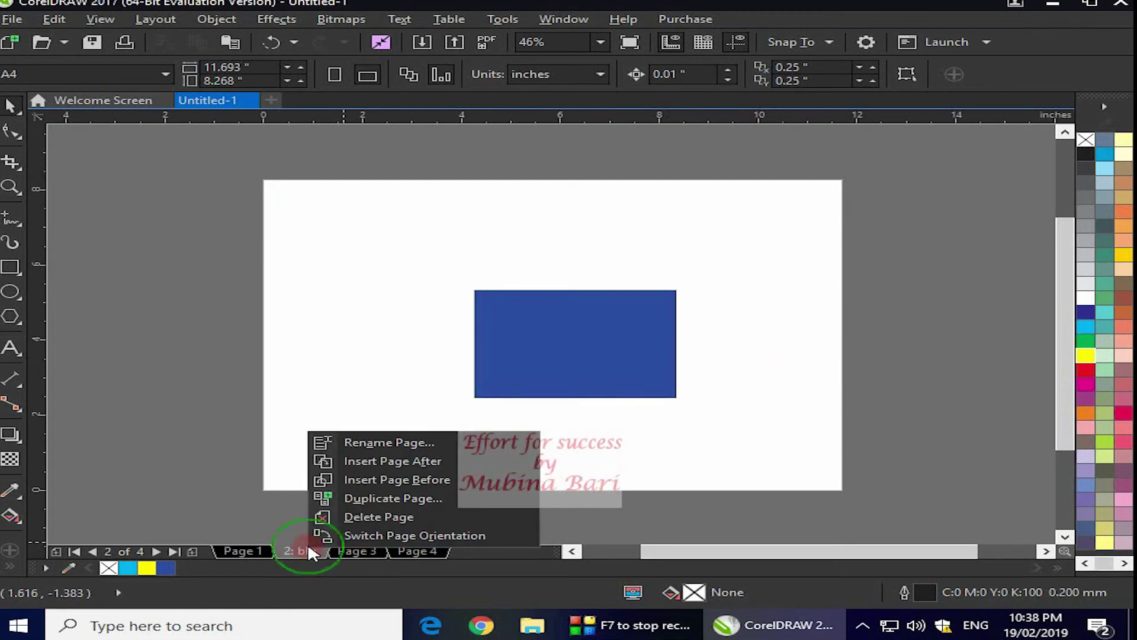
click(371, 535)
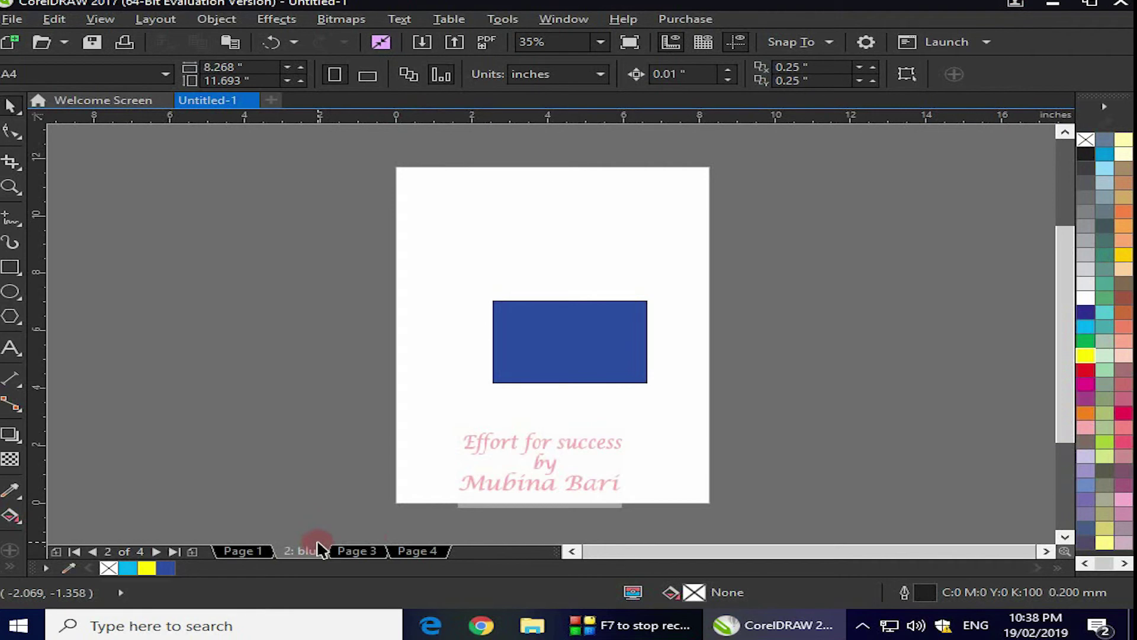
- Examine the tools grouped with Pick, Shape, Crop and the Straight-Line Connector in the toolbox
click(19, 110)
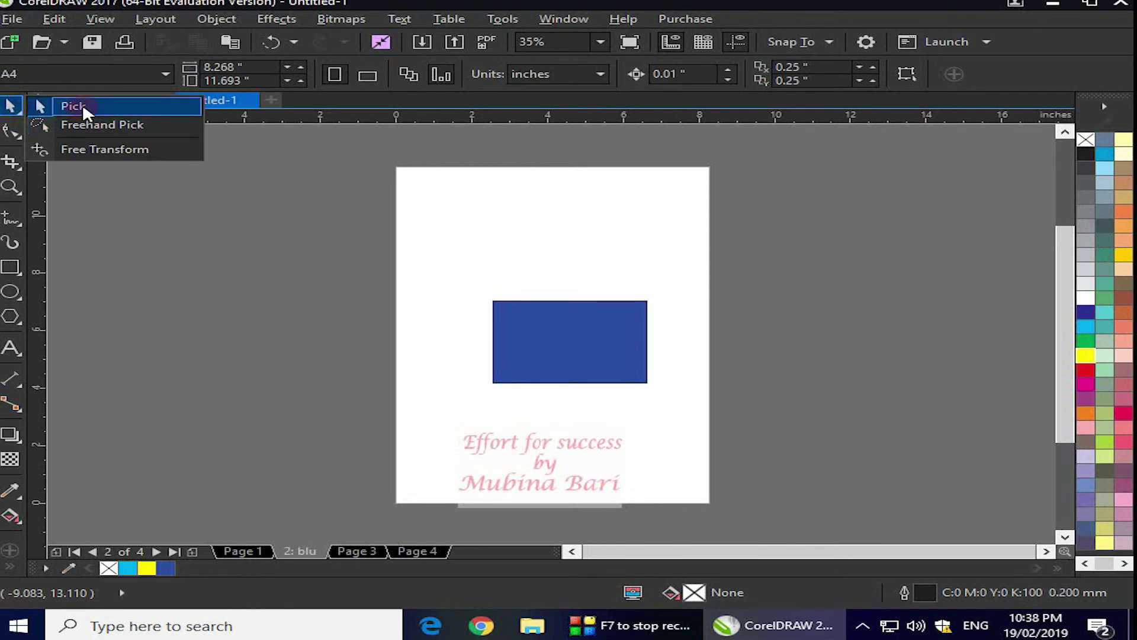
click(16, 136)
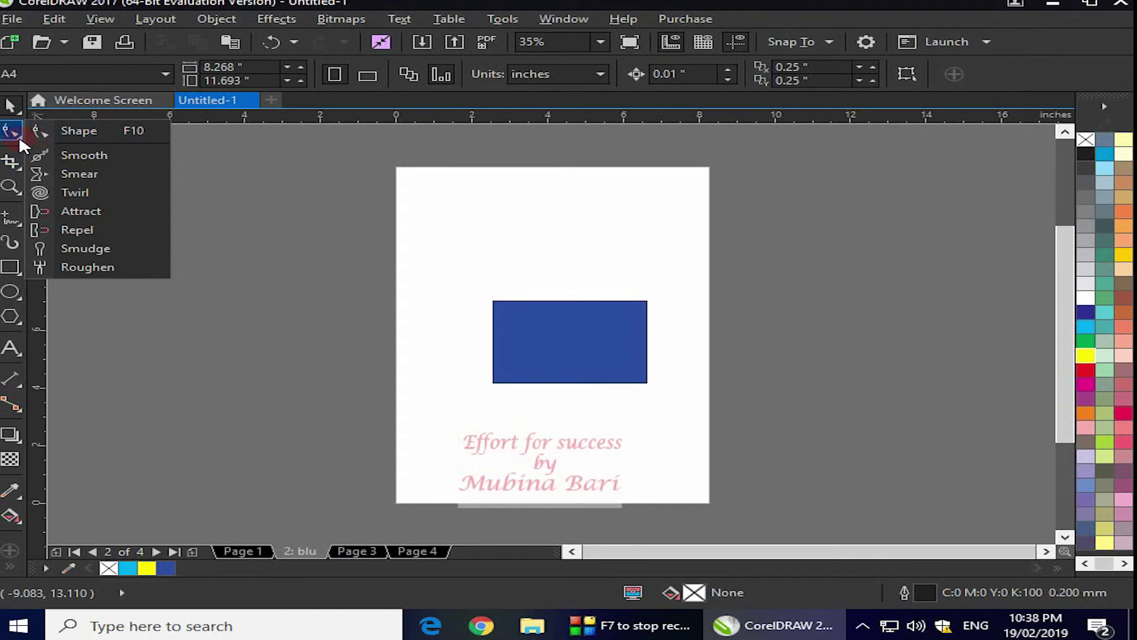
click(13, 161)
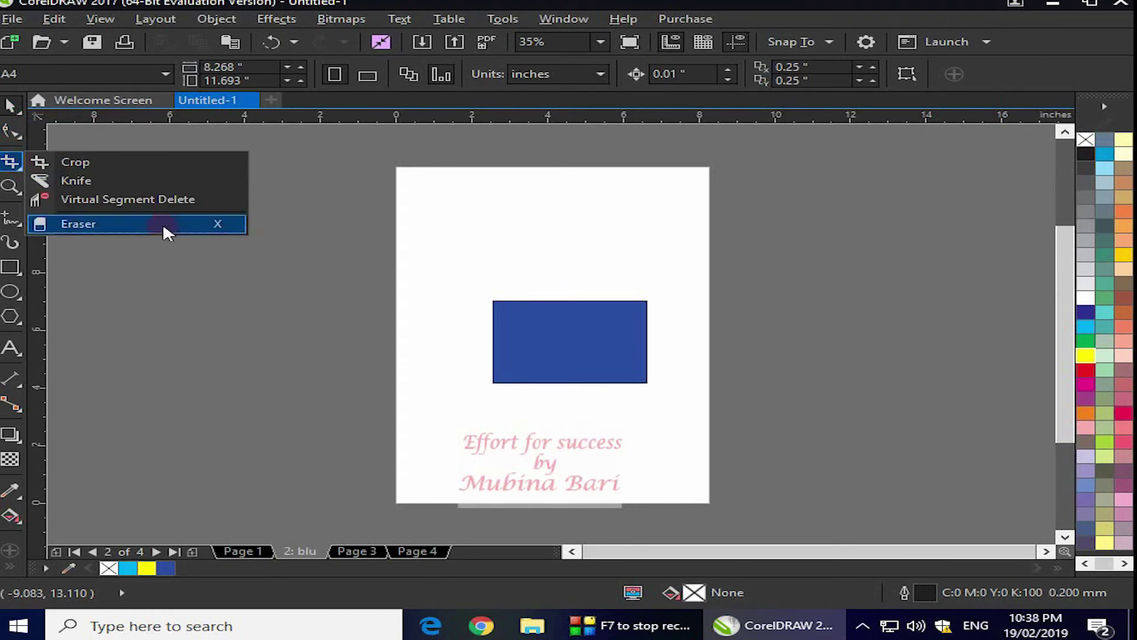
click(10, 459)
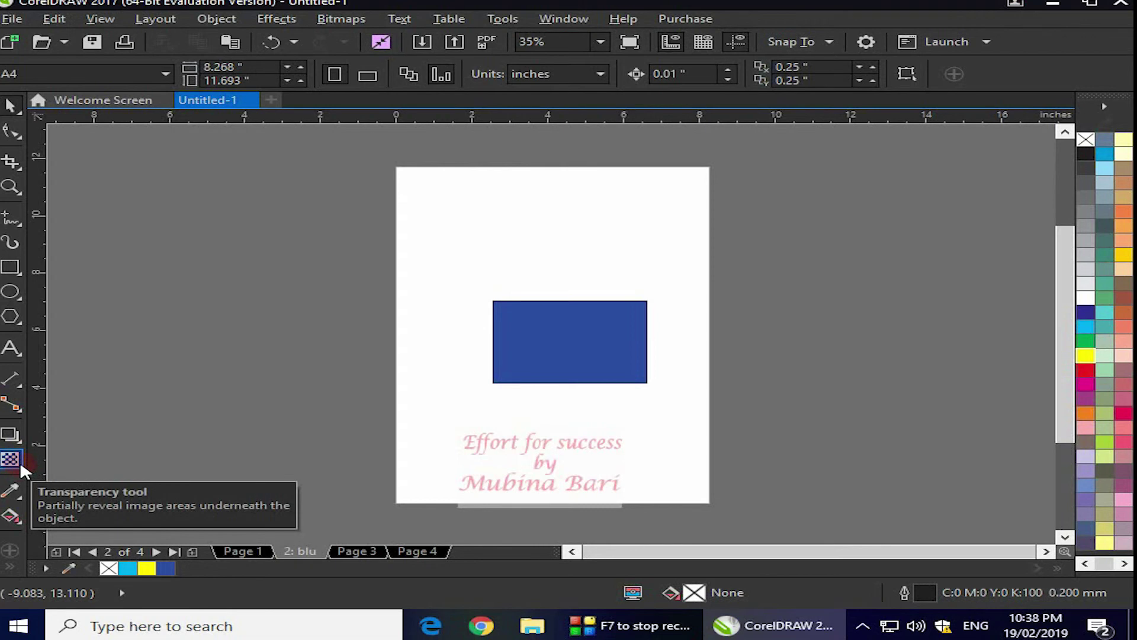
click(21, 441)
click(19, 412)
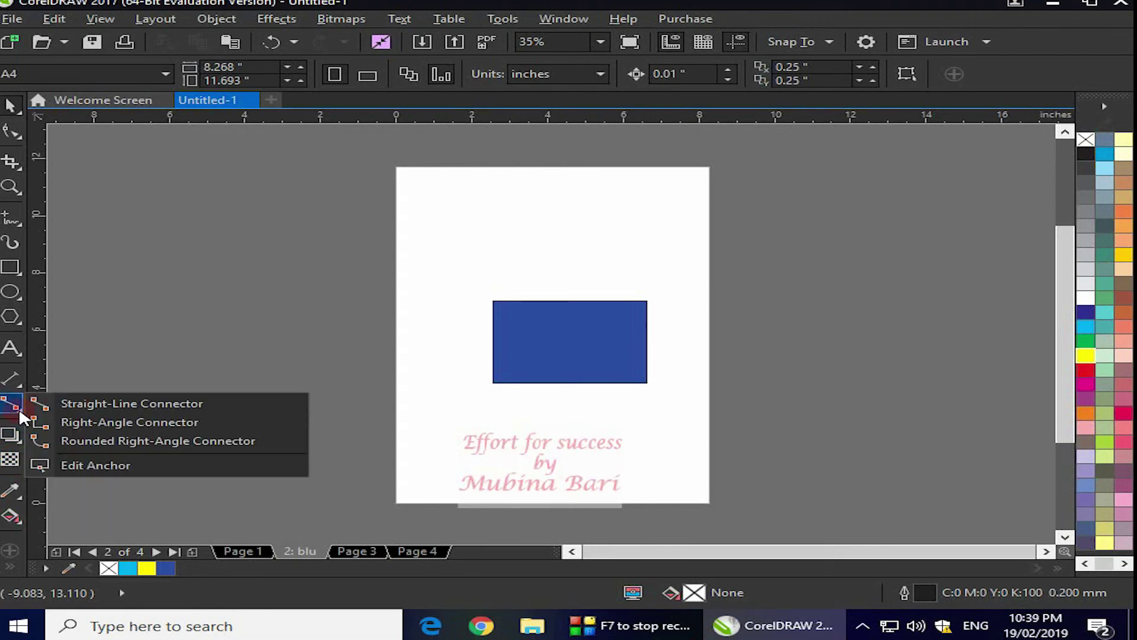
click(76, 455)
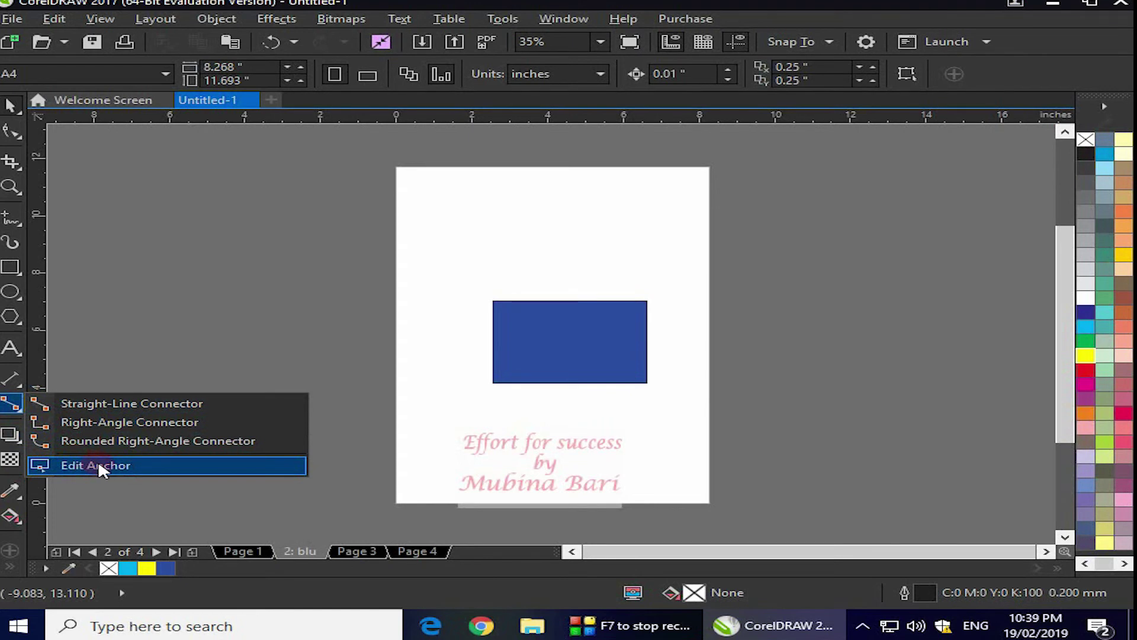
- Add the Edit Fill and Color commands to the toolbox through its tool customization list
click(11, 545)
click(11, 542)
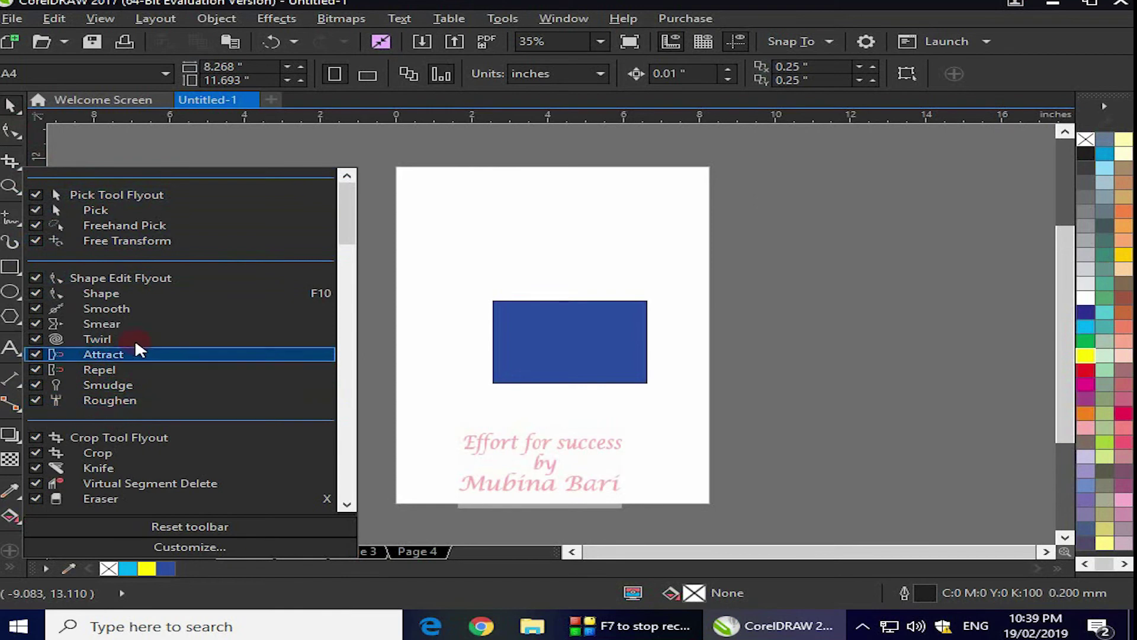
mouse_move(358, 230)
mouse_down()
mouse_move(348, 229)
mouse_move(350, 313)
mouse_up()
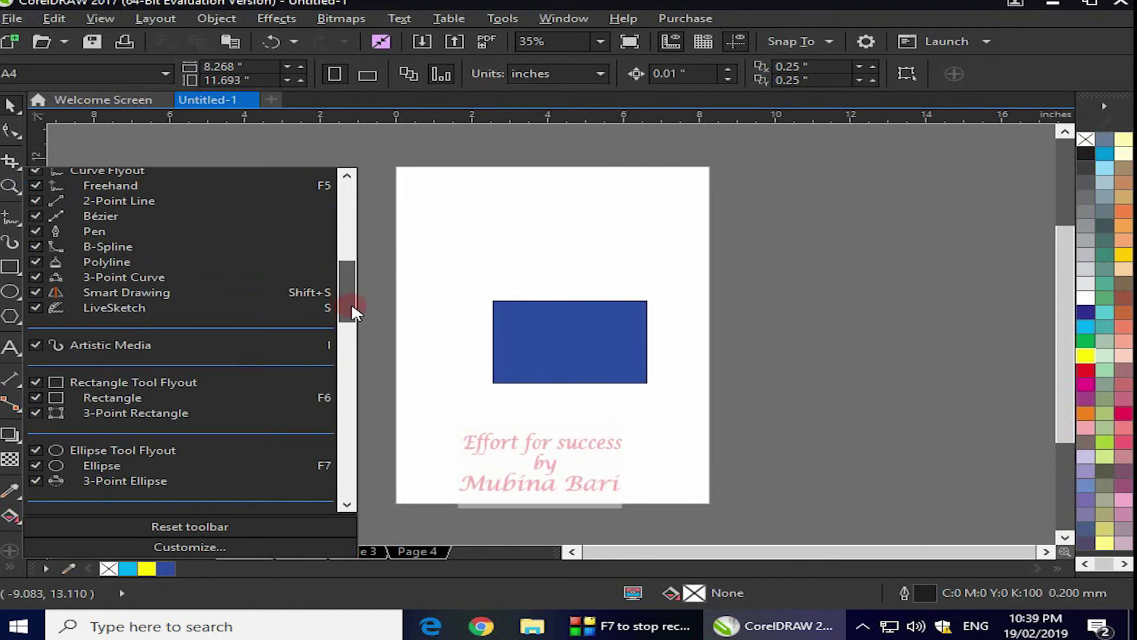
click(63, 346)
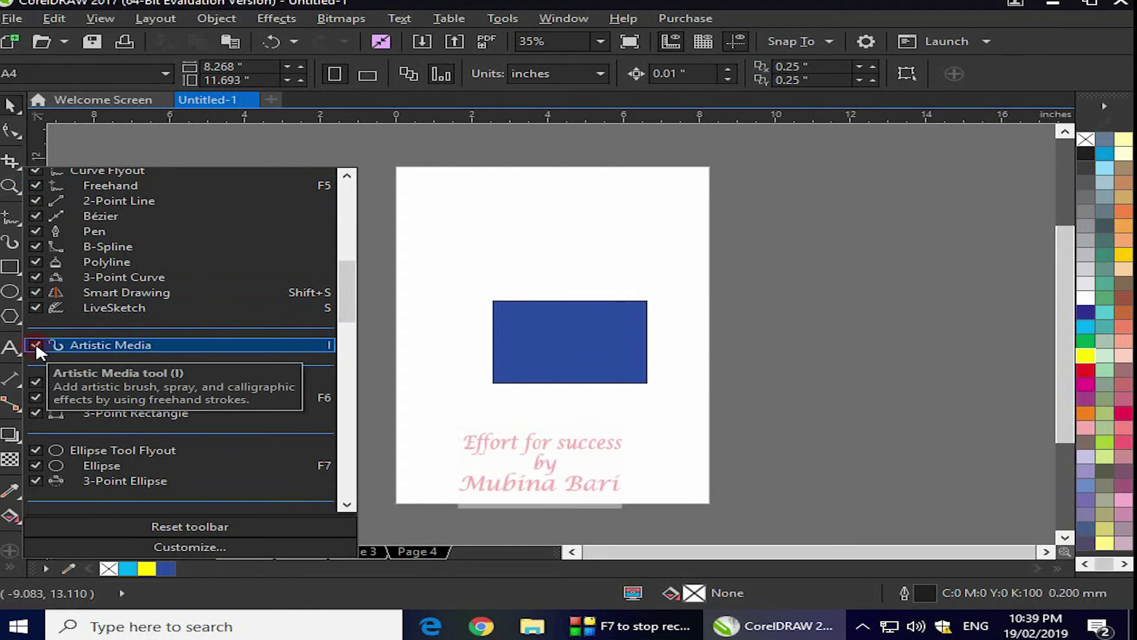
click(332, 307)
drag(353, 307, 329, 476)
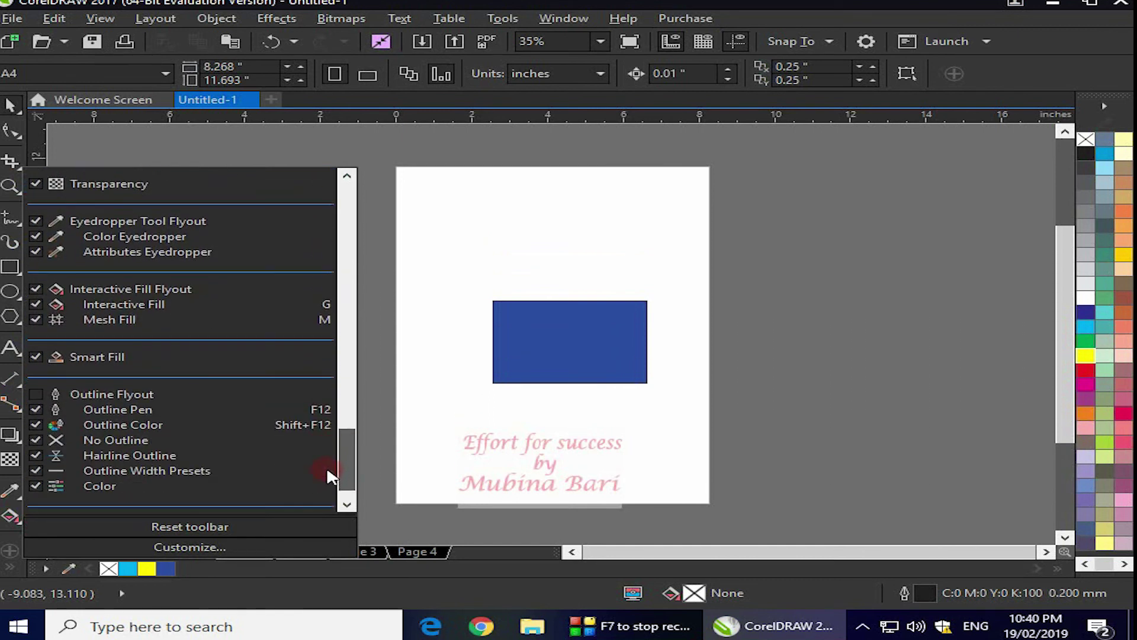
drag(329, 475, 325, 479)
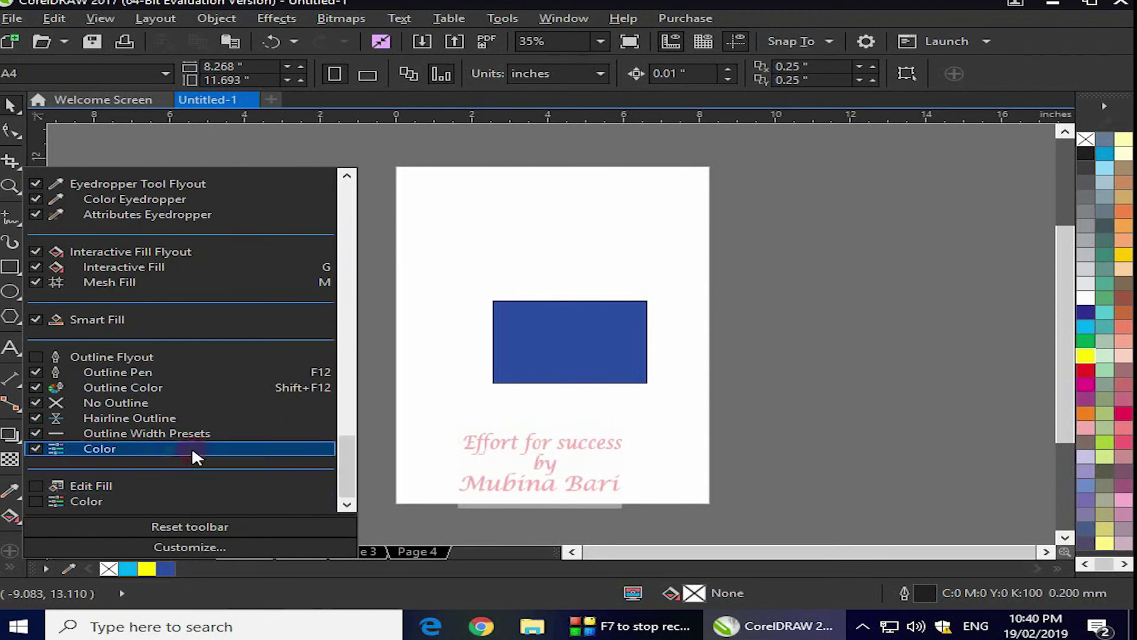
click(116, 500)
click(38, 501)
click(28, 480)
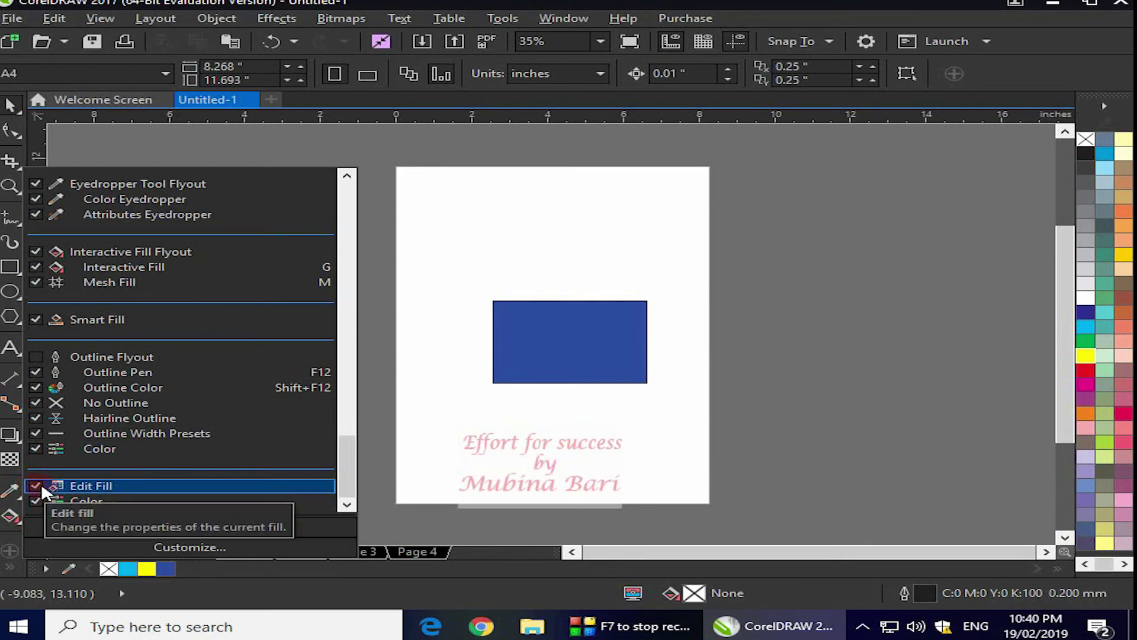
click(41, 498)
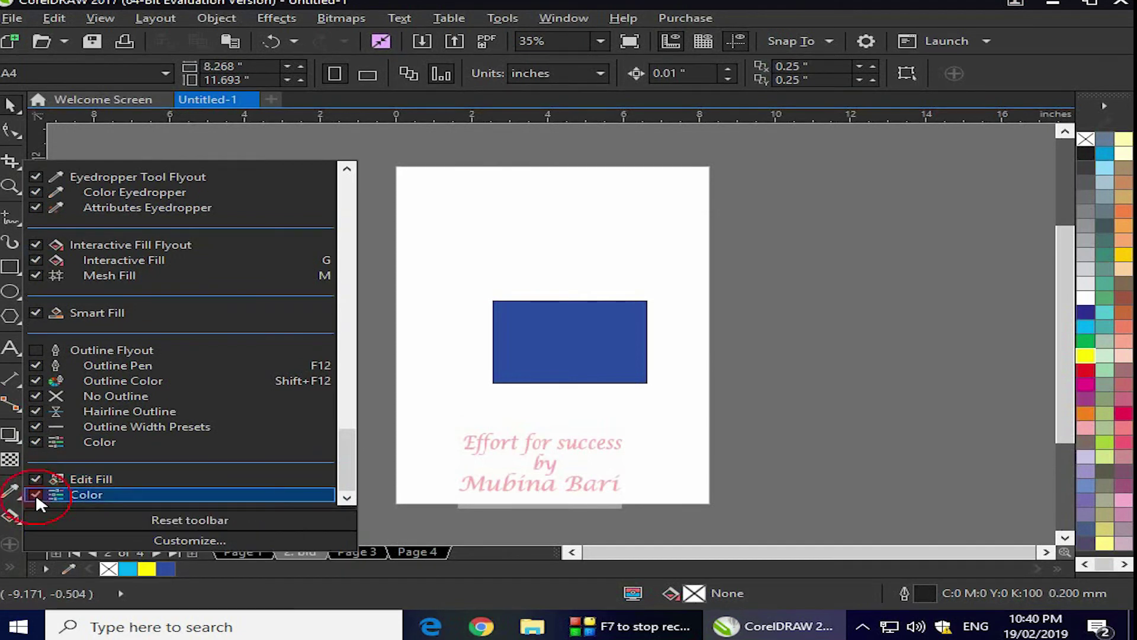
- Review the toolbox's Customization options and the overflow tools Smart Fill, Edit Fill and Color
click(194, 537)
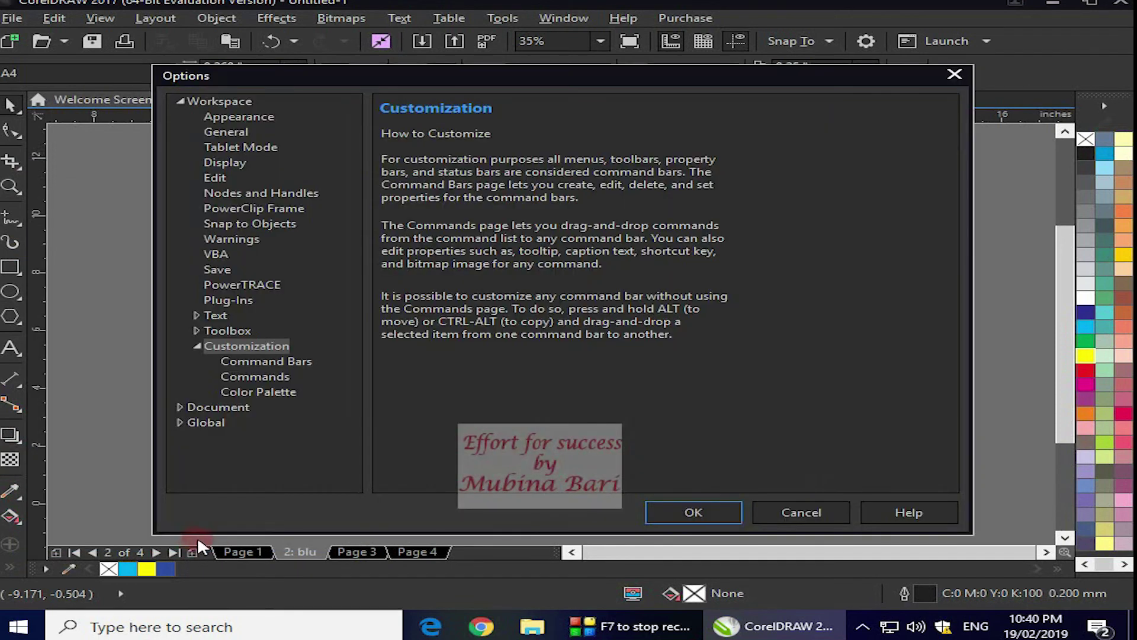
click(665, 510)
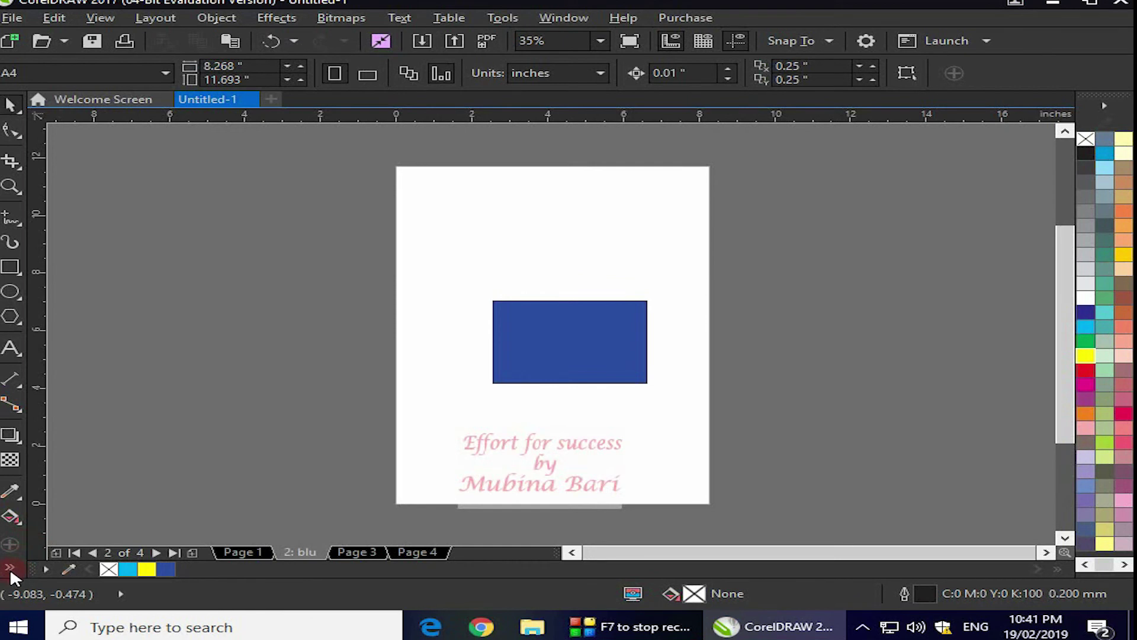
click(11, 571)
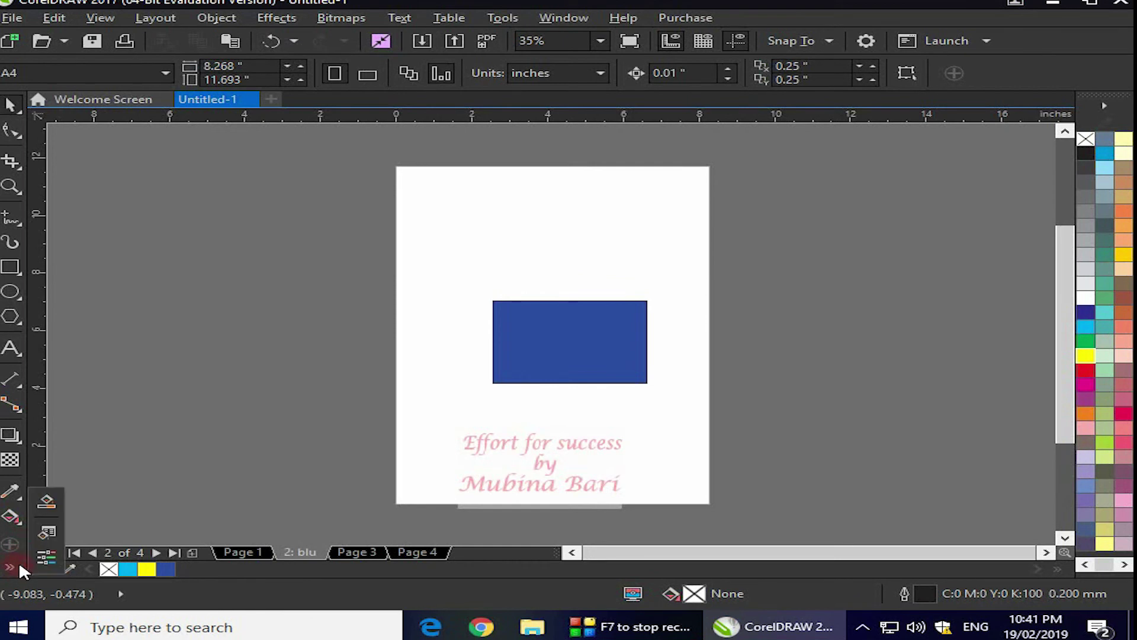
click(52, 530)
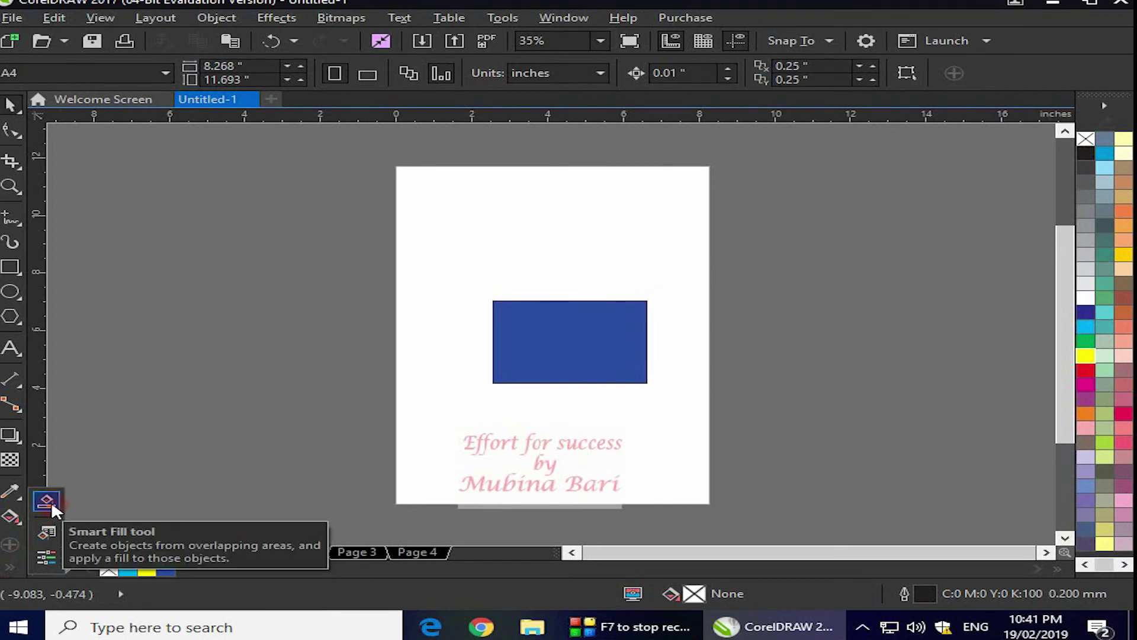
click(96, 431)
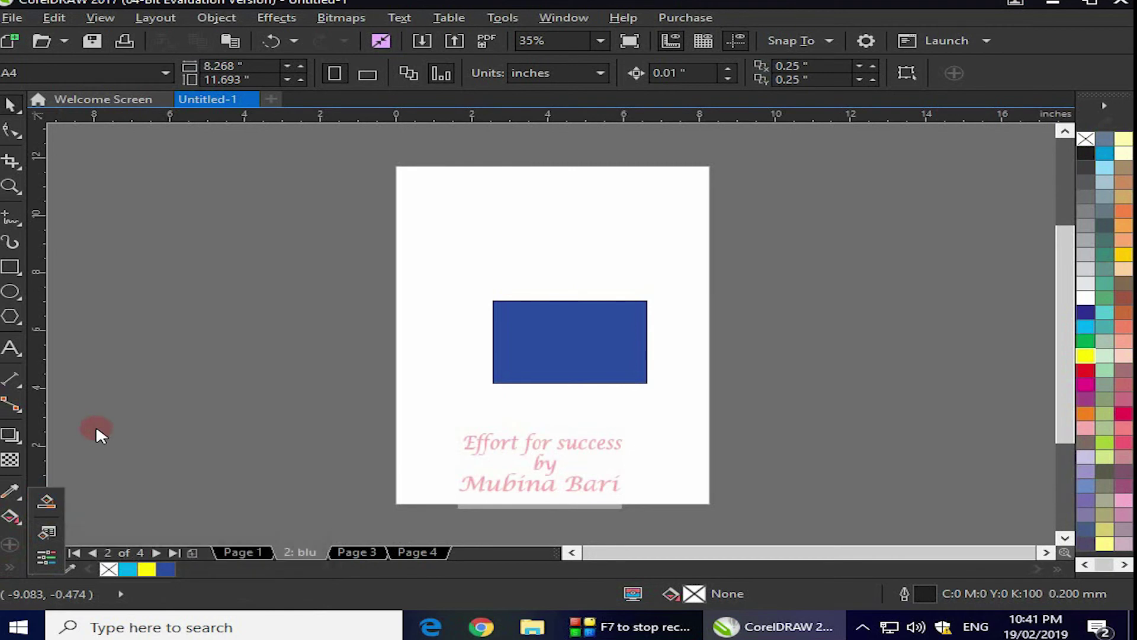
click(19, 500)
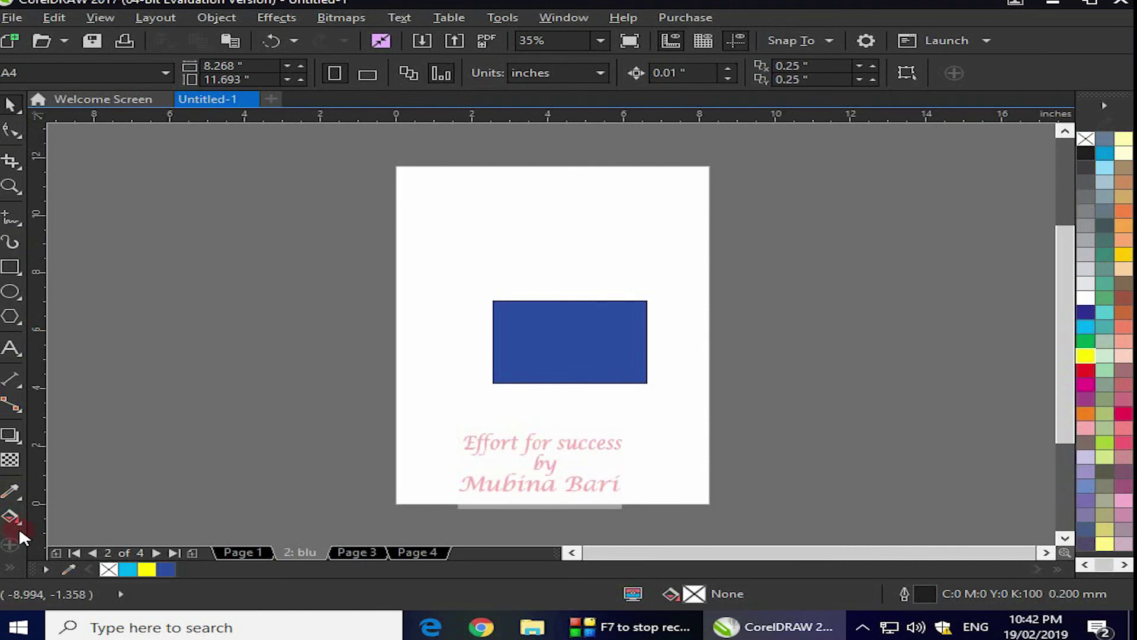
click(11, 569)
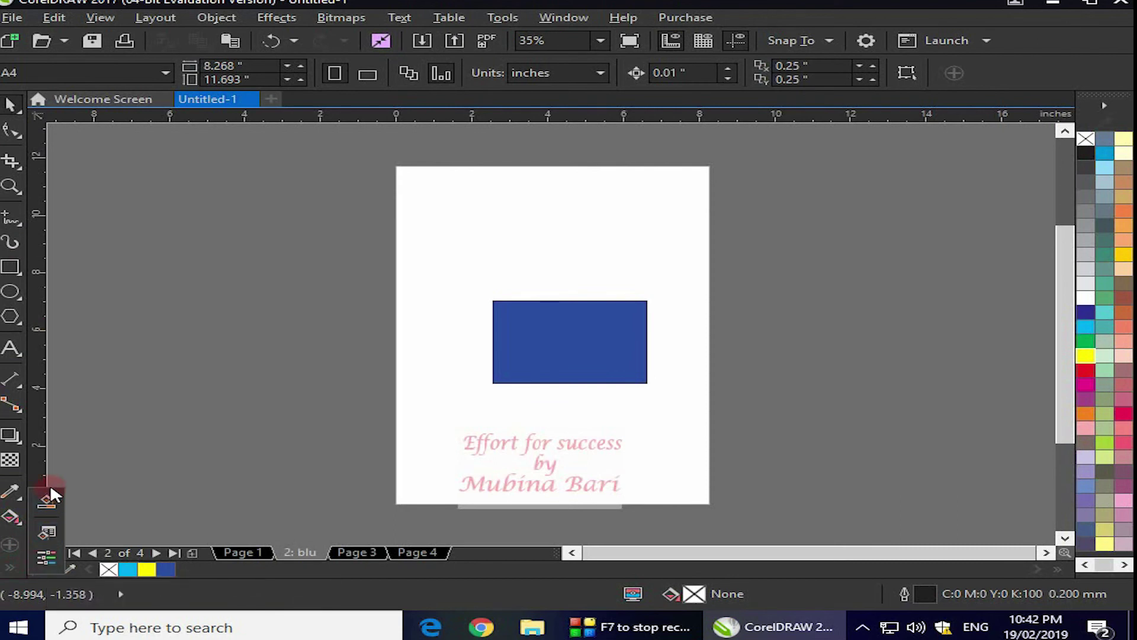
click(105, 435)
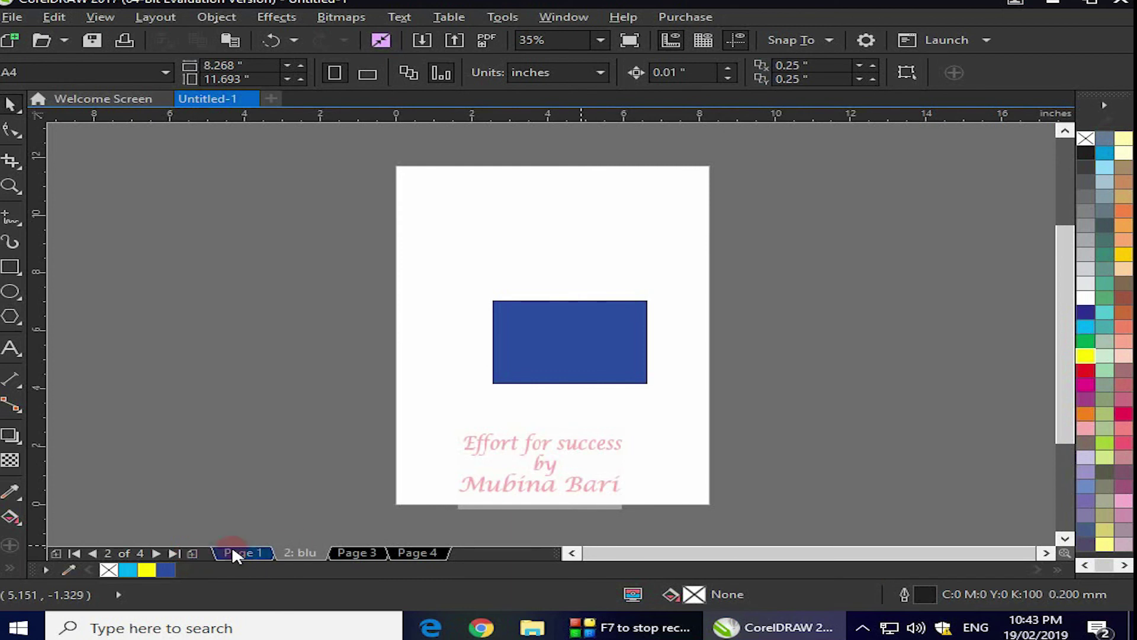
- Display Page 1, Page 3 and Page 4, and go back one page at a time to Page 1
click(246, 553)
click(379, 553)
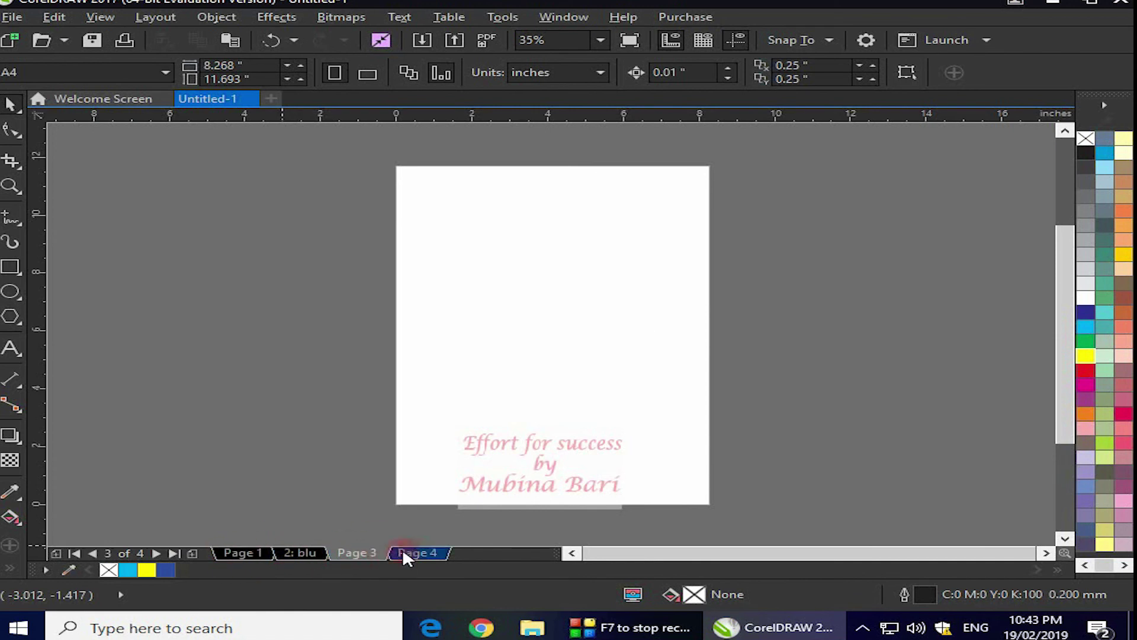
click(425, 546)
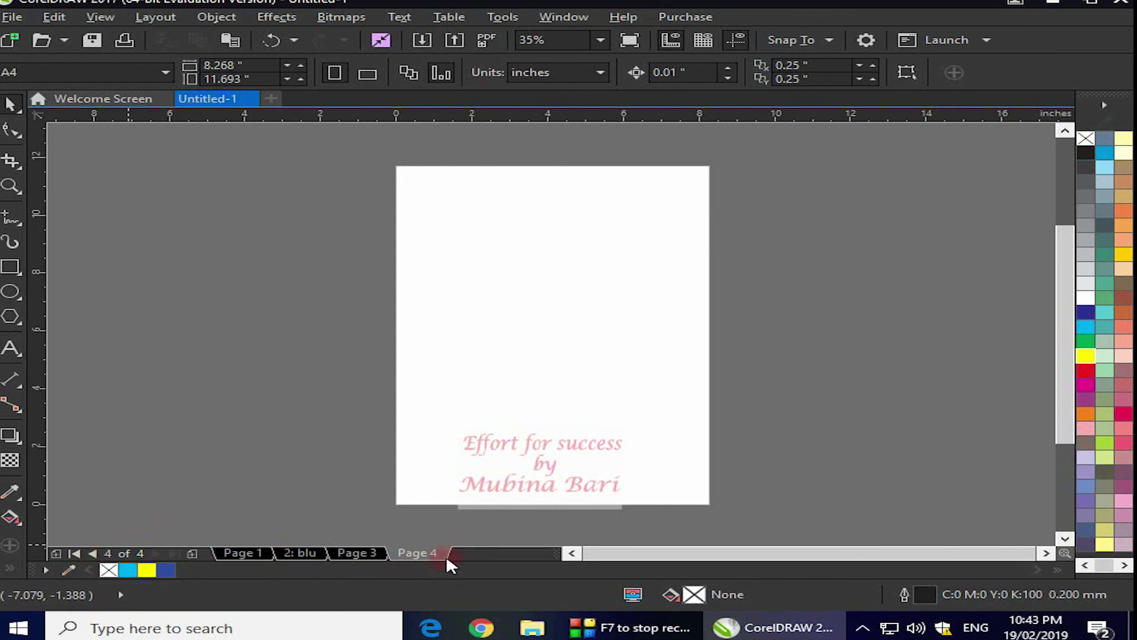
click(93, 553)
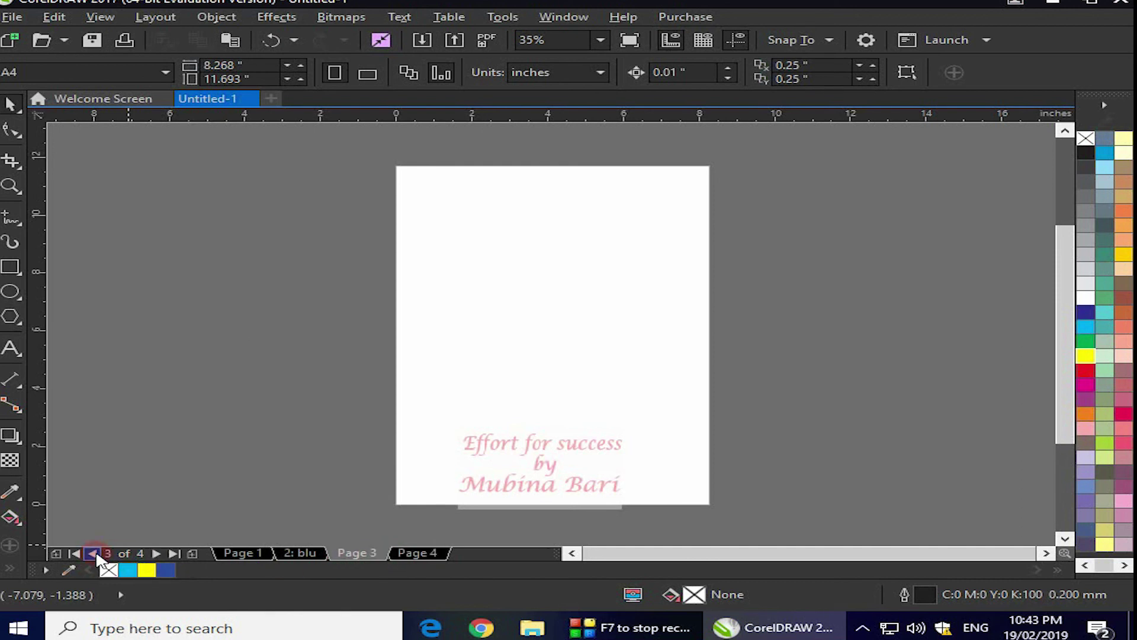
click(93, 554)
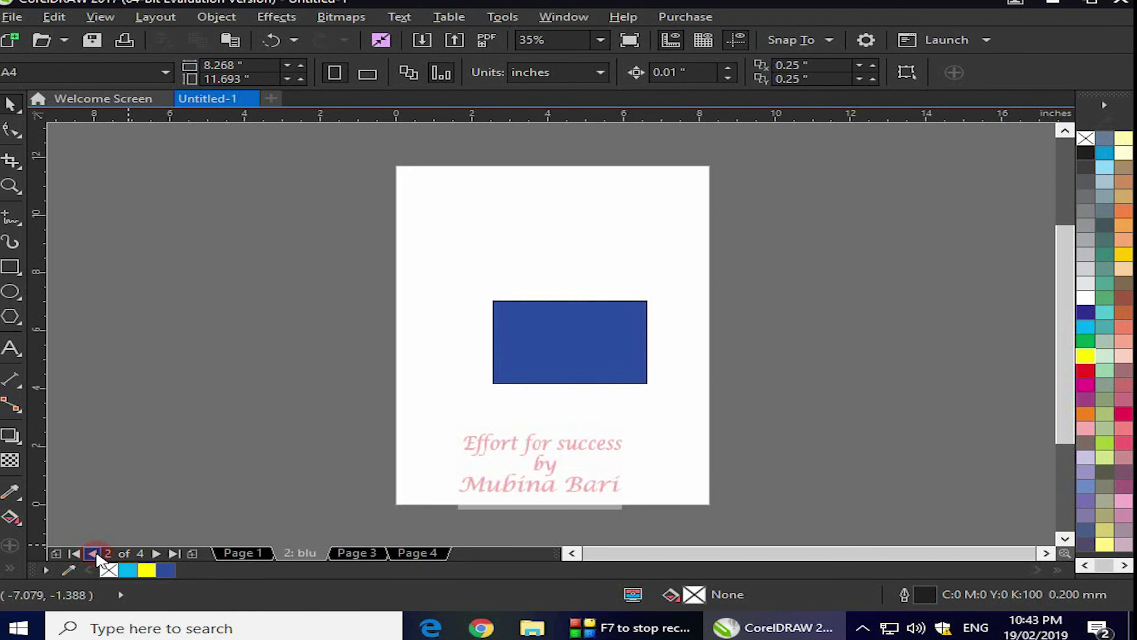
click(93, 553)
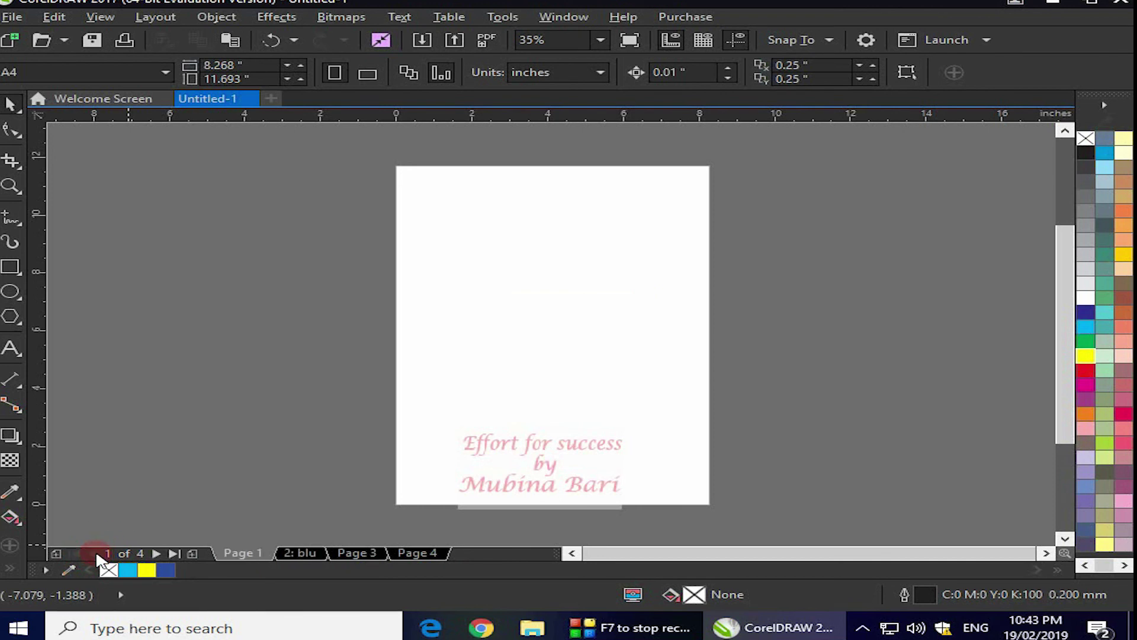
- Step between the first two pages, jump to the last page and return to the first page
click(155, 553)
click(99, 554)
click(155, 553)
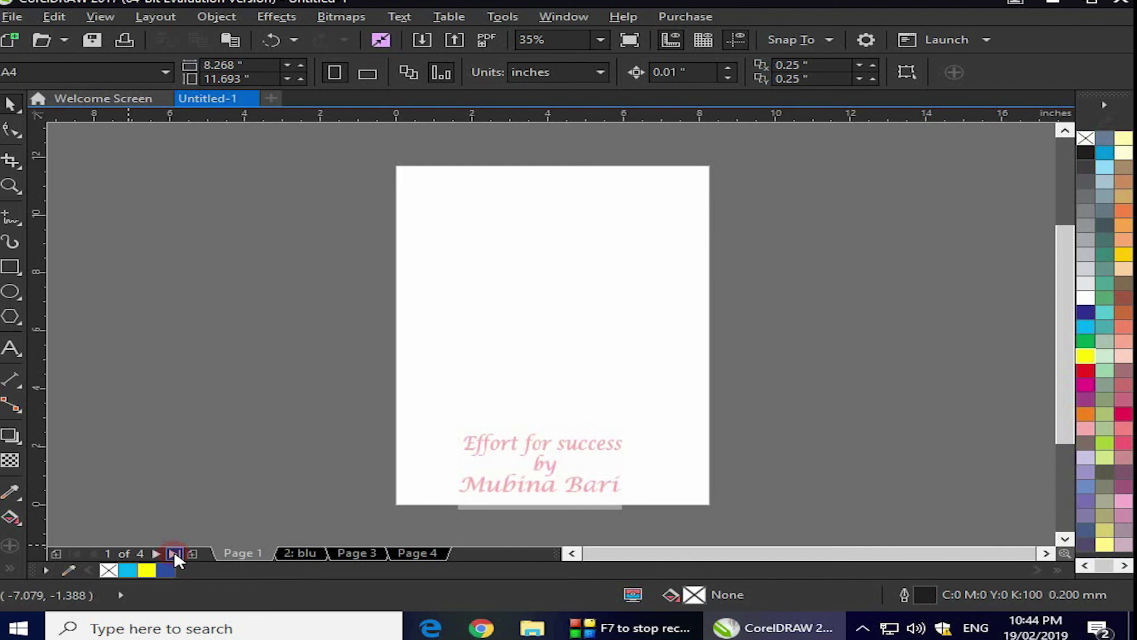
click(175, 553)
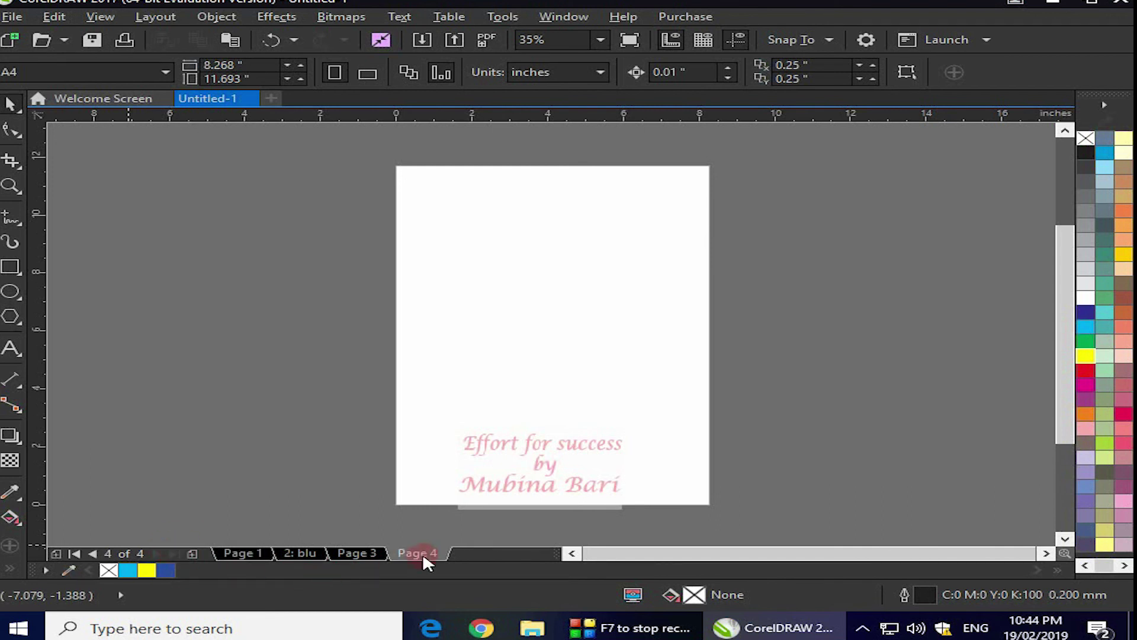
click(74, 554)
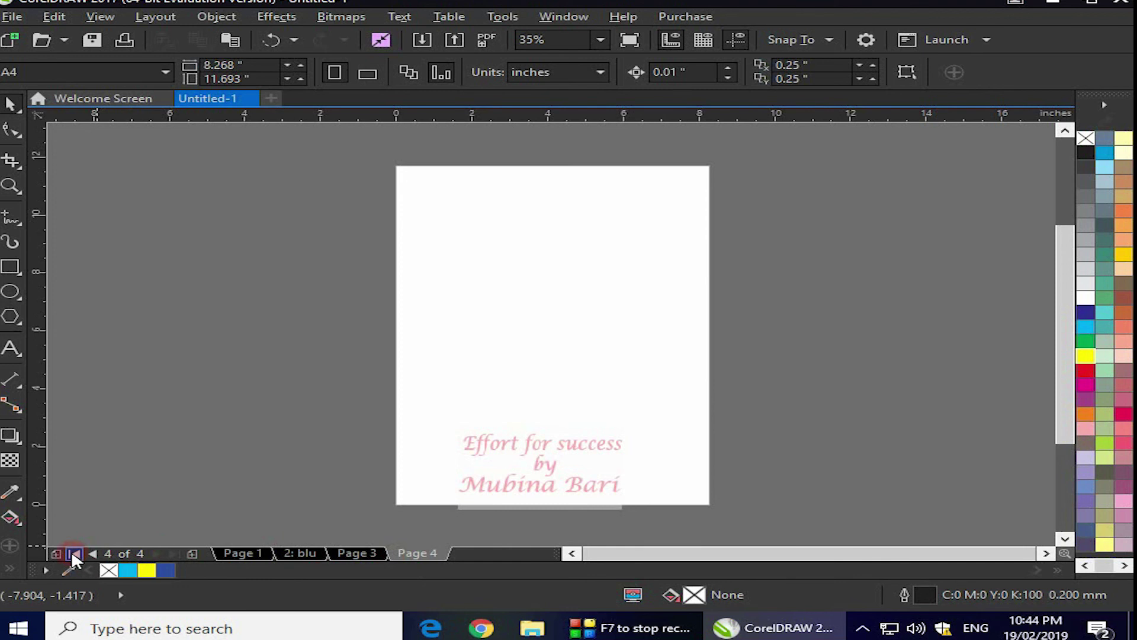